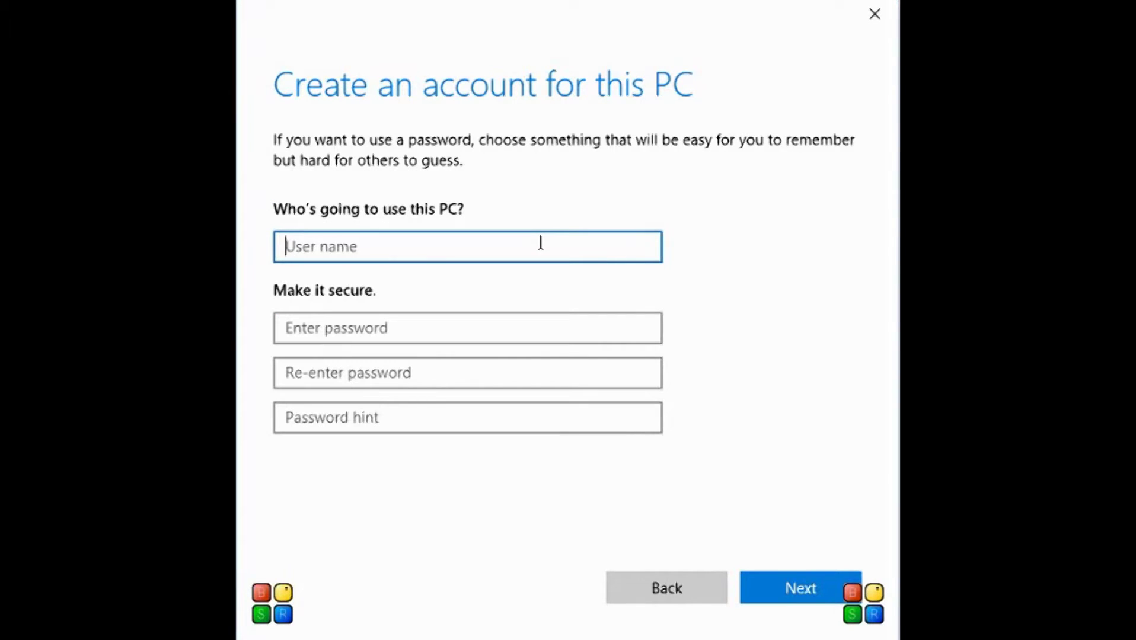
Step: Enter user name test, the account password twice, and a password hint for the new Windows account
text(test)
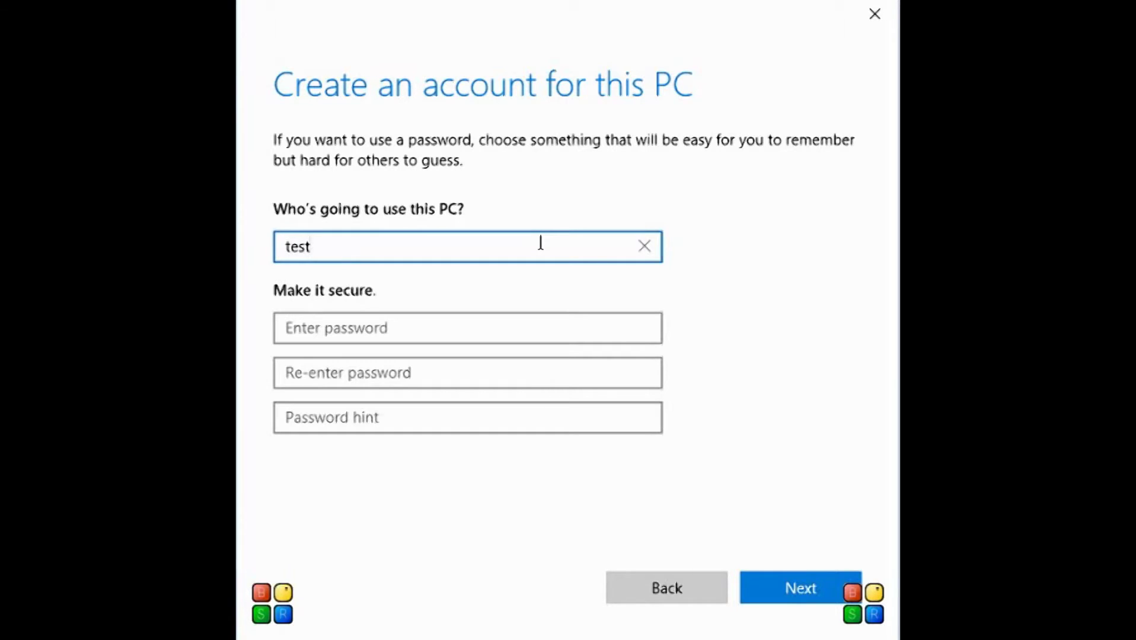
key(Tab)
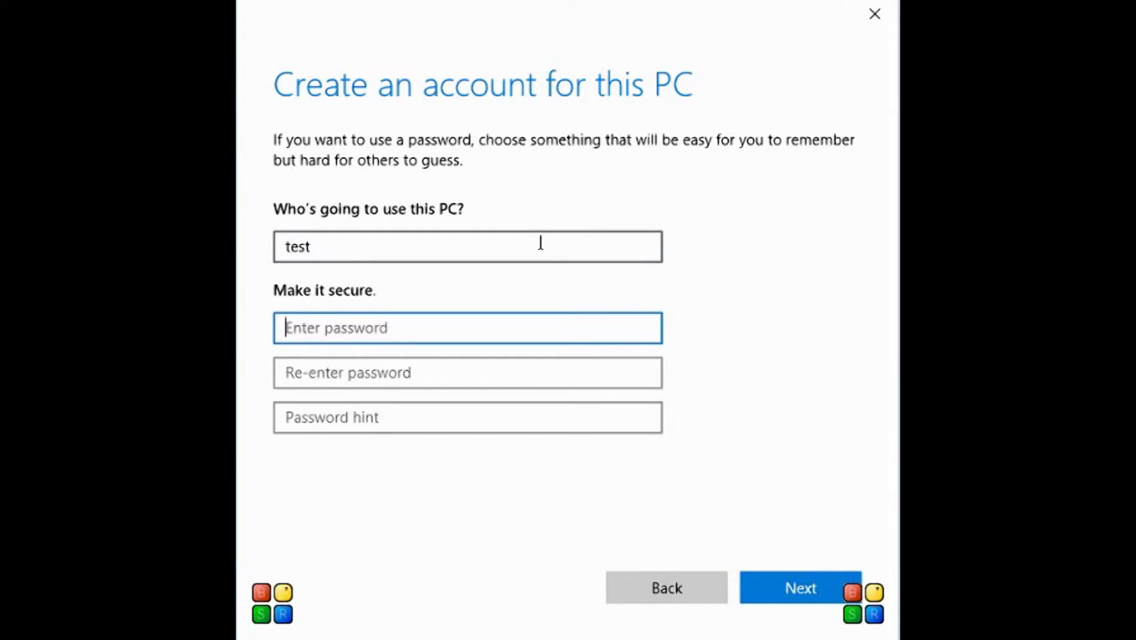
text(123456)
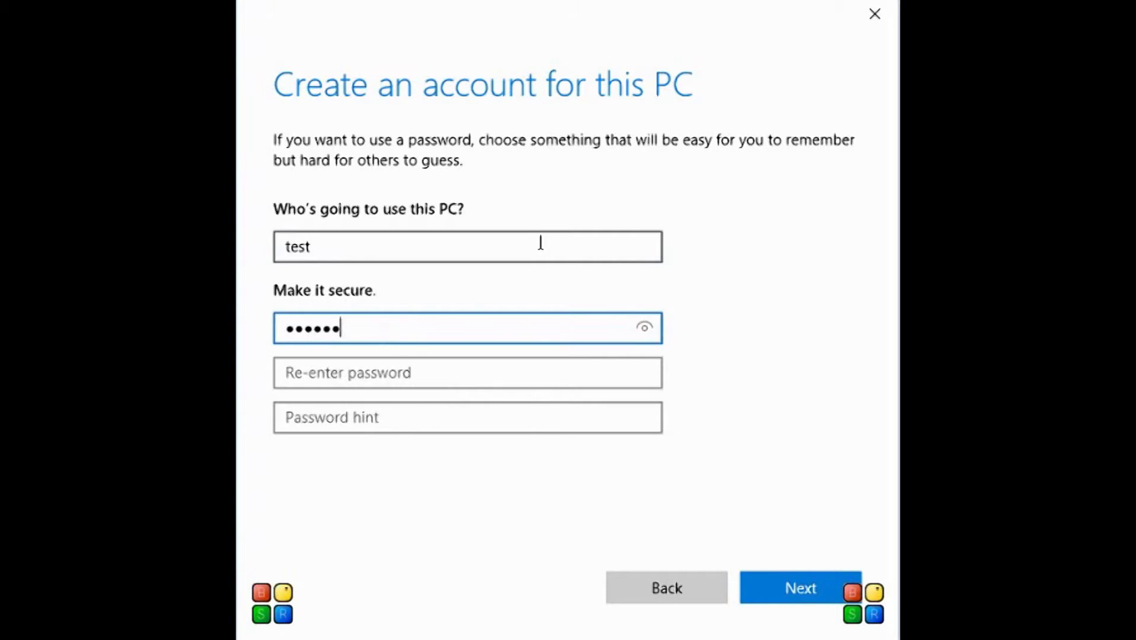
key(Tab)
text(123456)
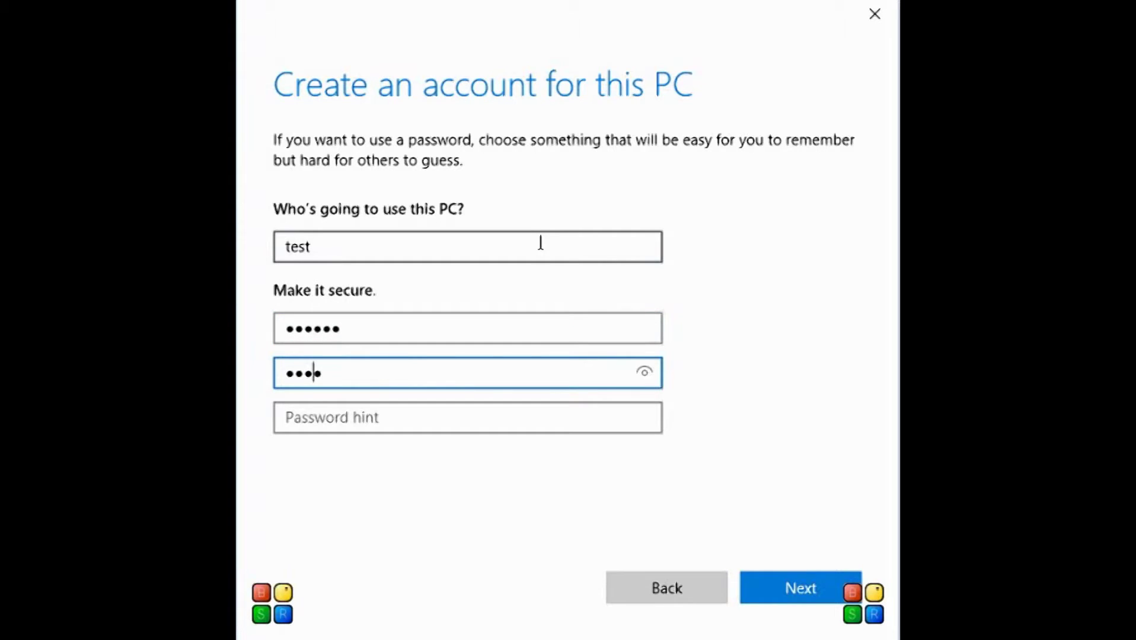
key(Tab)
text(same)
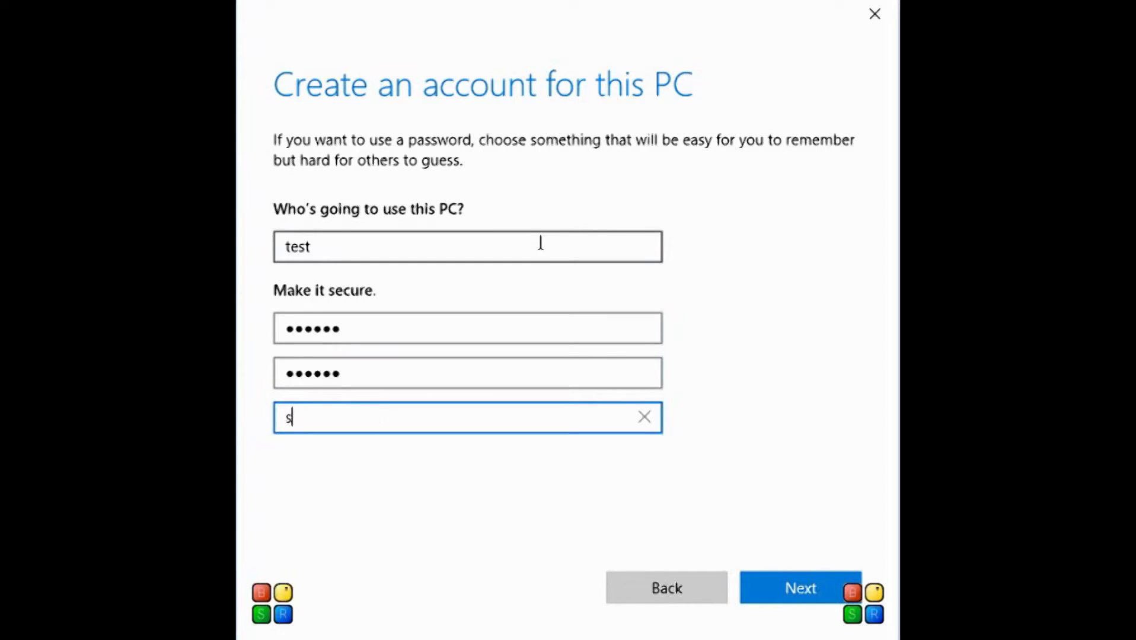
text( I use)
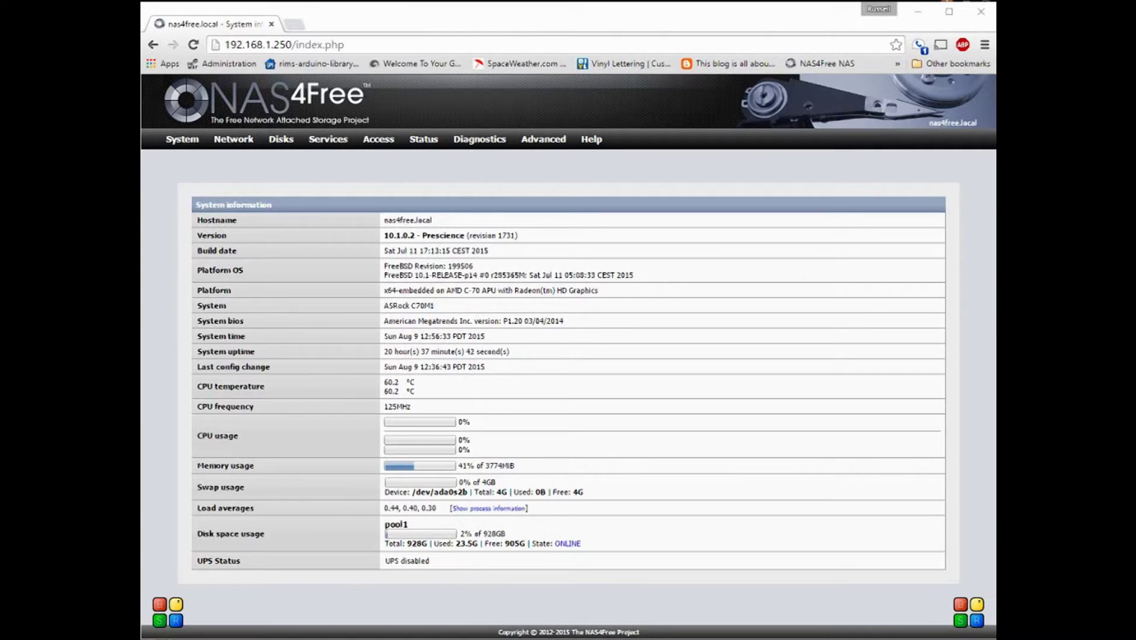
Step: Refresh the NAS4Free System information page
mouse_move(182, 141)
mouse_move(287, 149)
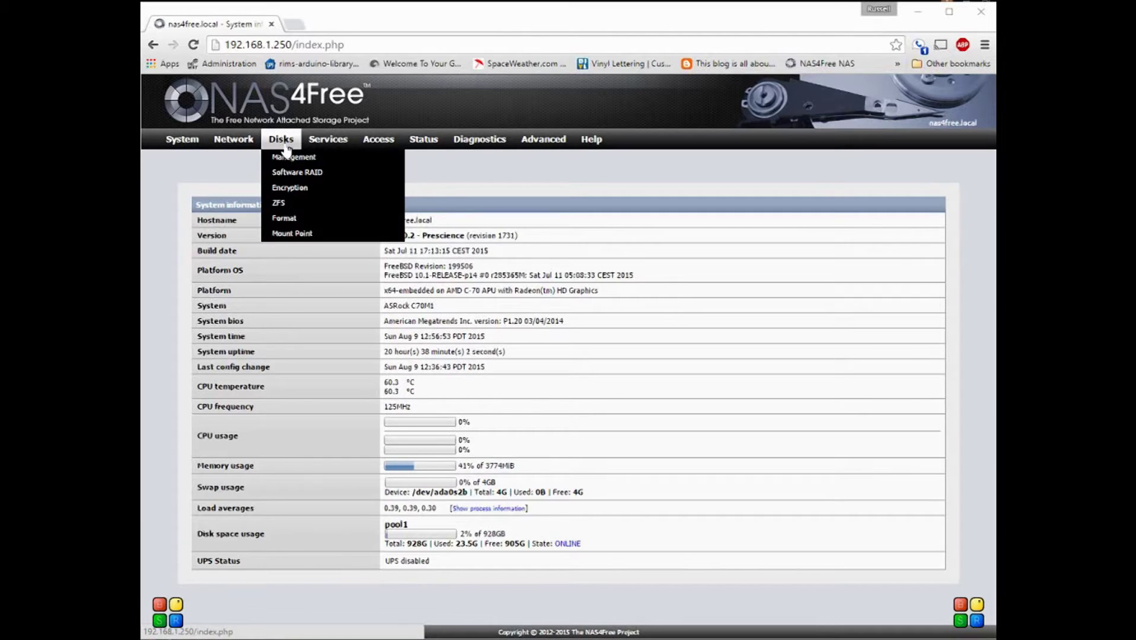
click(287, 148)
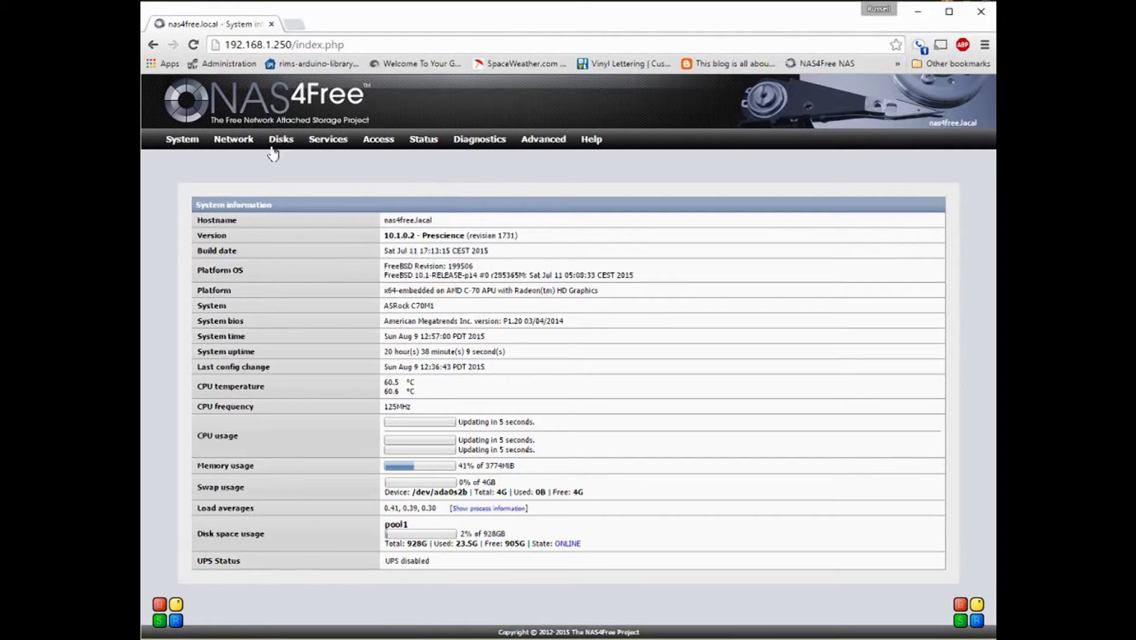
Step: Review the attached disks in Disks > Management, then pool1's virtual device vStrip1 under Disks > ZFS
mouse_move(587, 153)
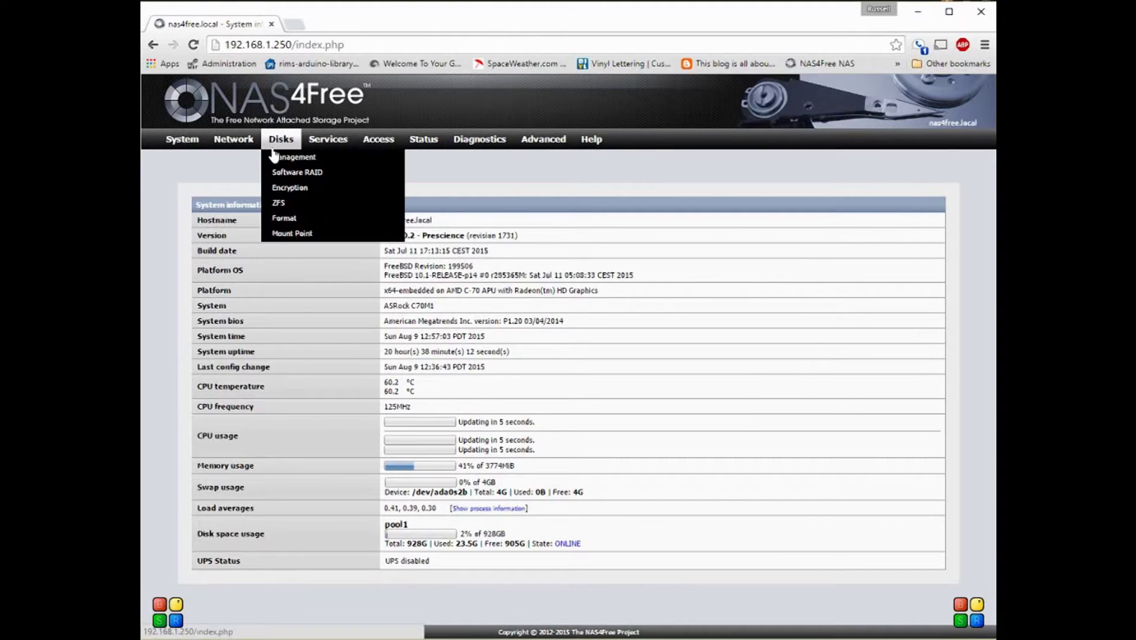
click(274, 155)
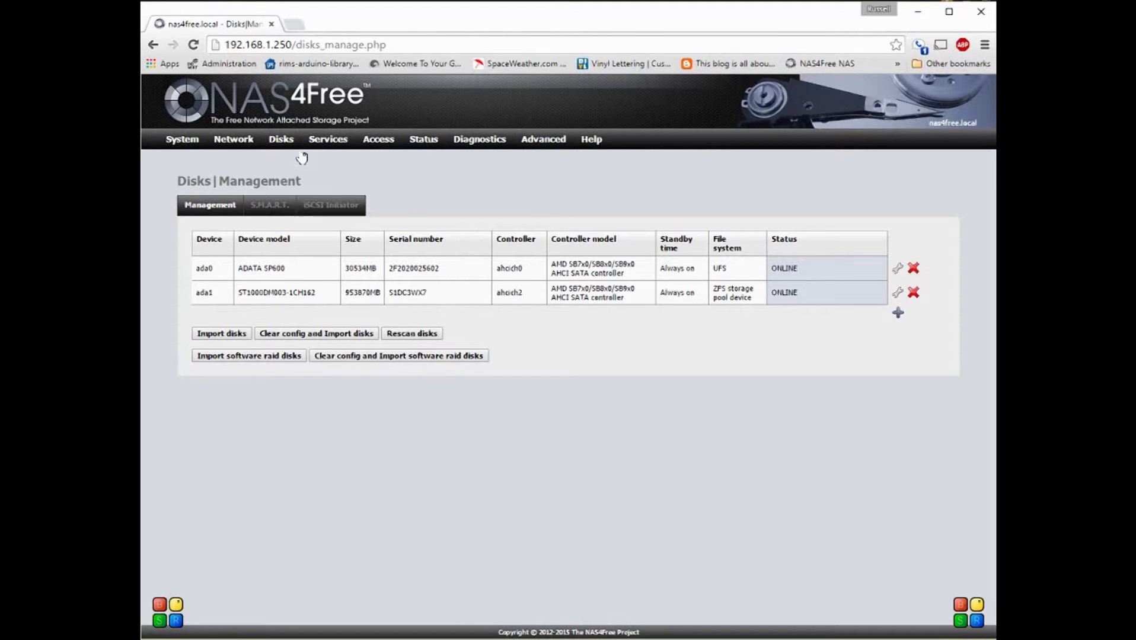
mouse_move(296, 153)
click(291, 205)
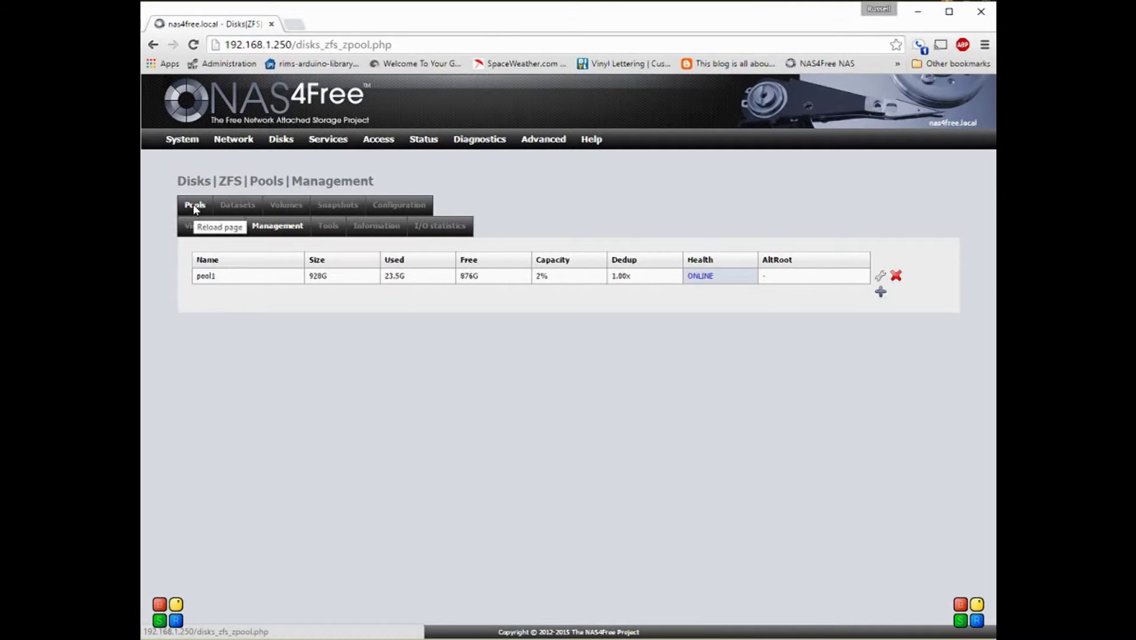
click(204, 229)
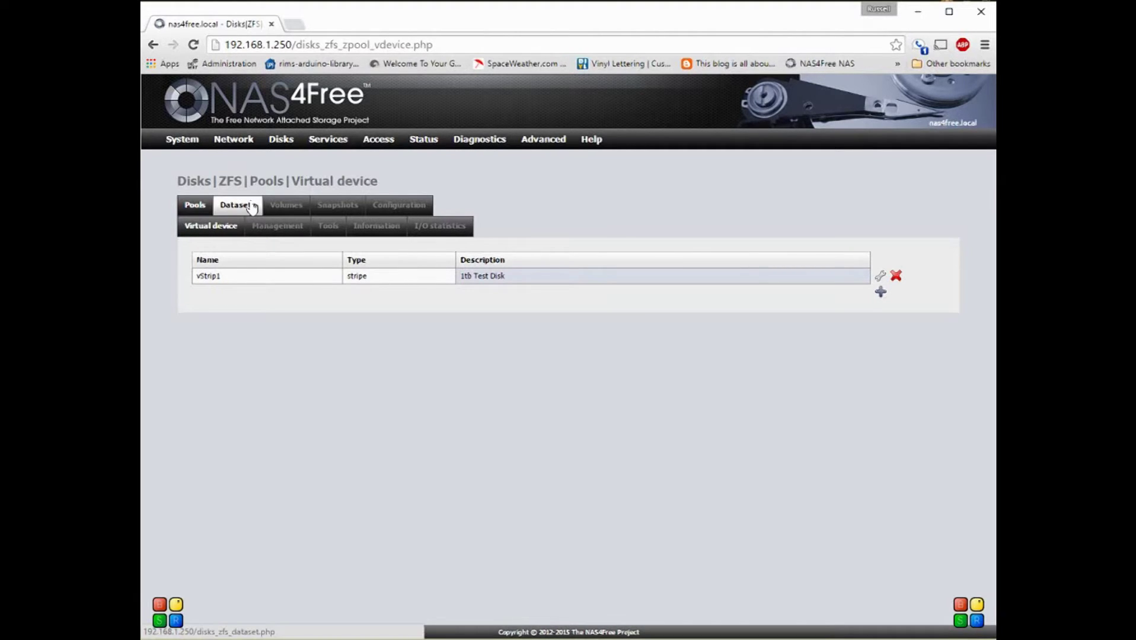
Step: Look through the CIFS/SMB service settings page under Services
mouse_move(328, 142)
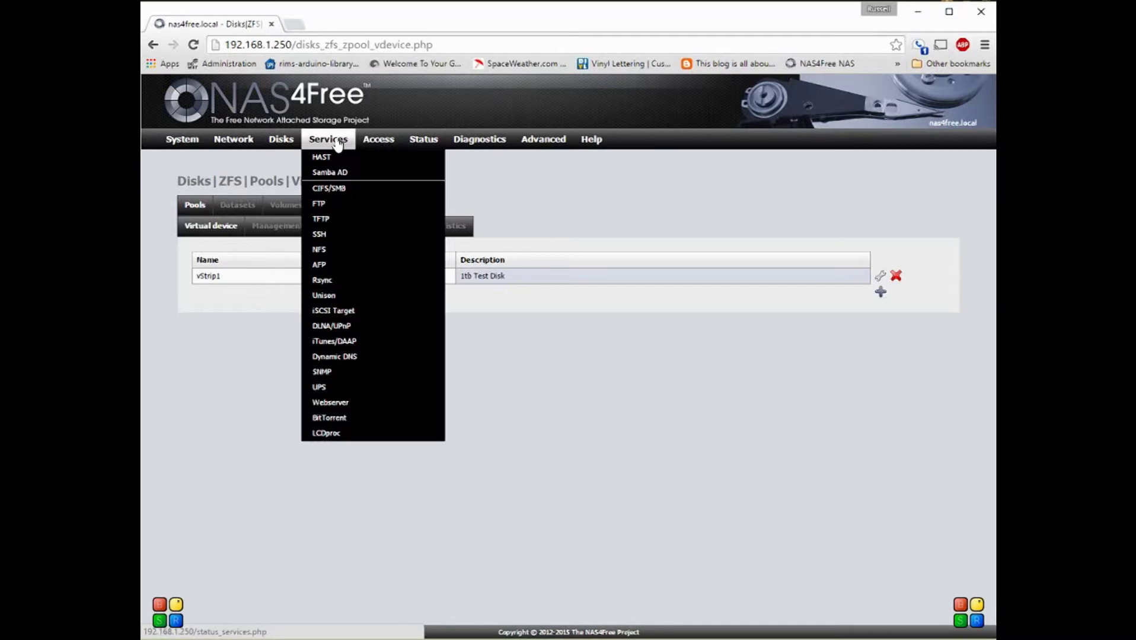
click(337, 188)
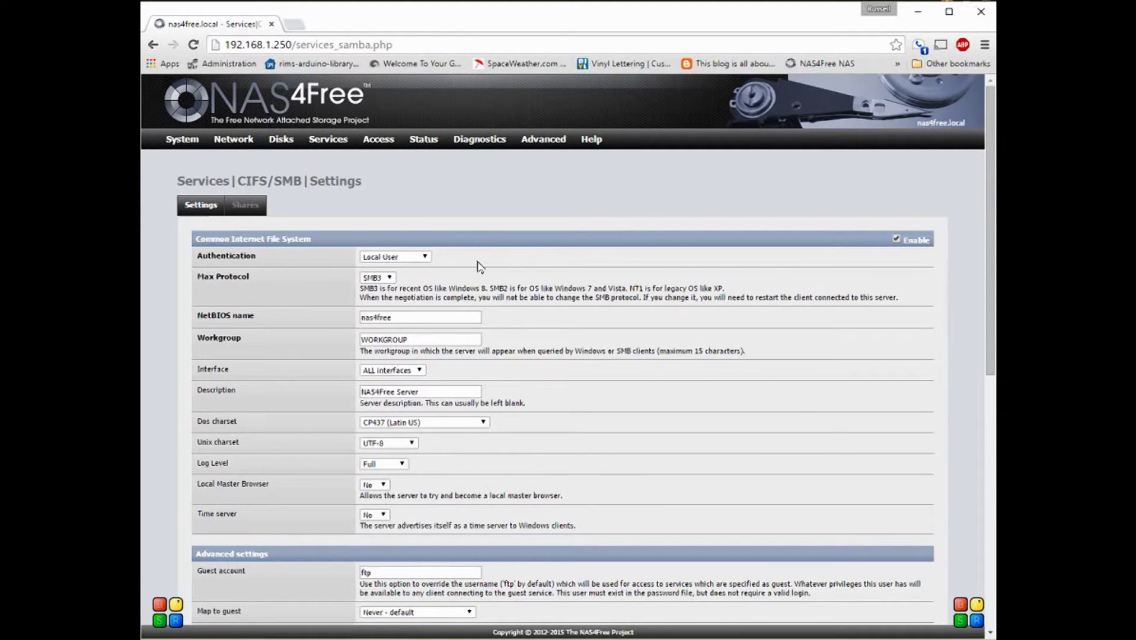
scroll(588, 334, down, 10)
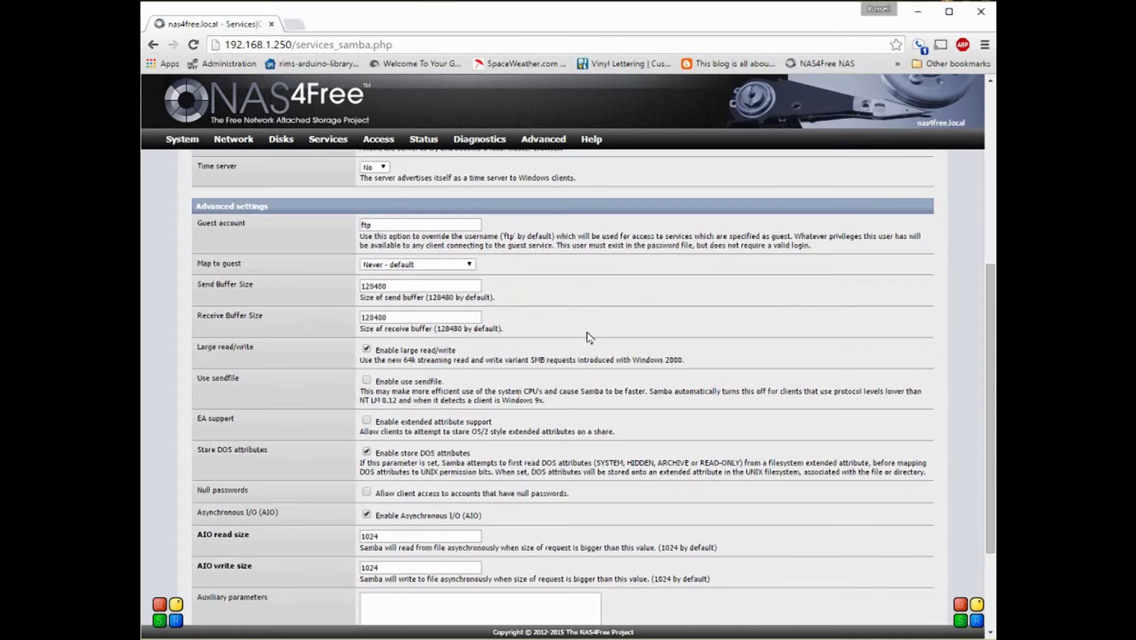
scroll(588, 333, up, 8)
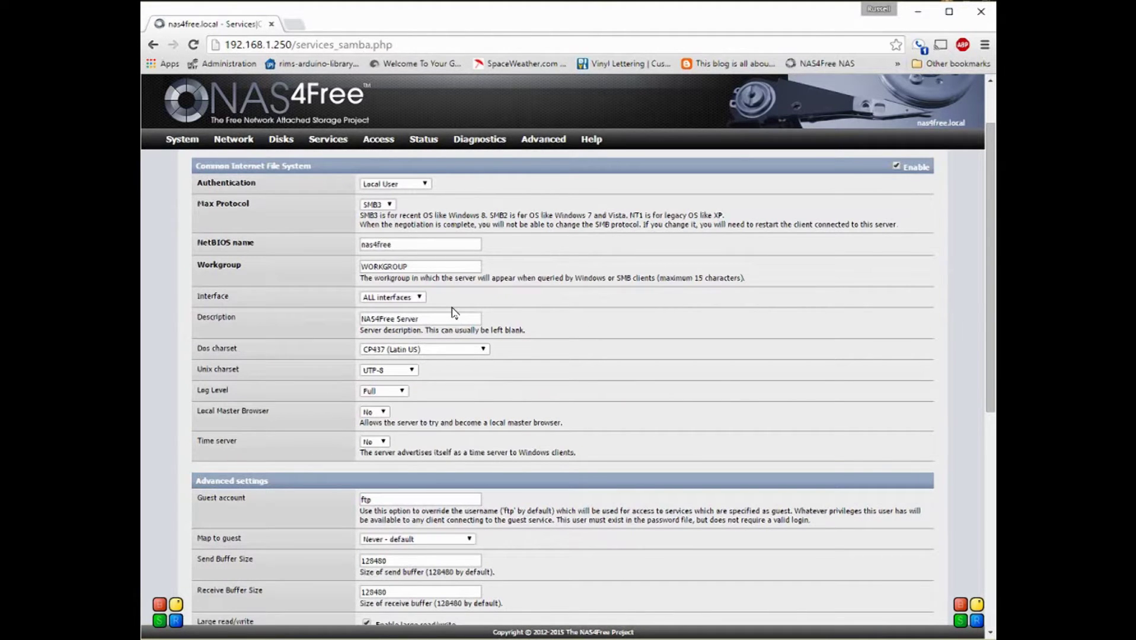
scroll(510, 327, down, 6)
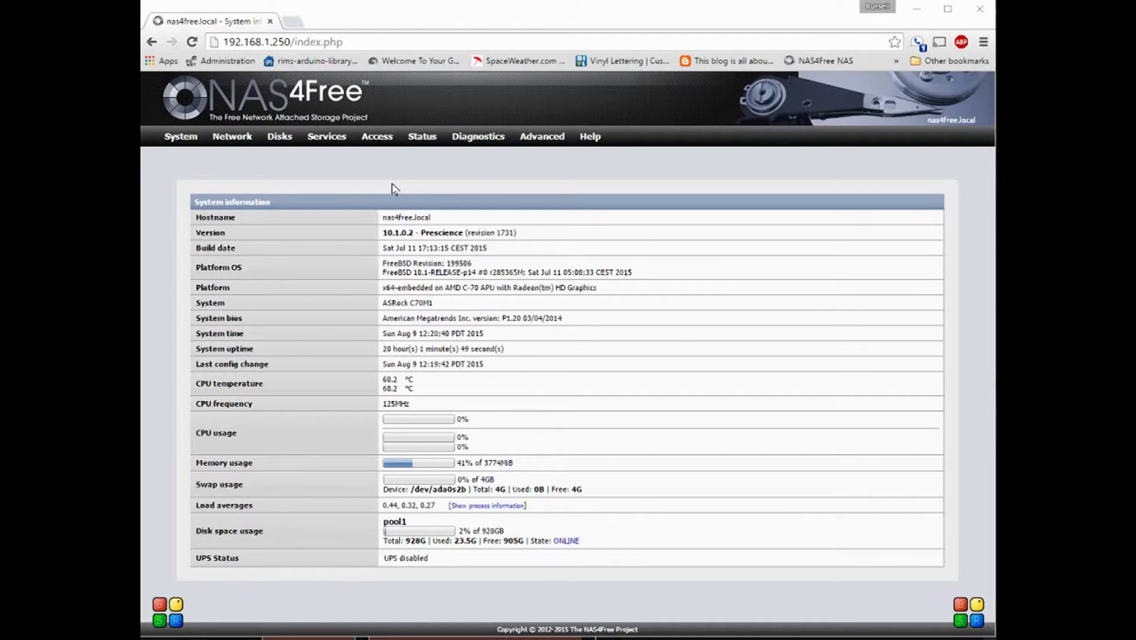
Step: Open the Access > Users and Groups list and start adding a new user
mouse_move(376, 140)
click(383, 155)
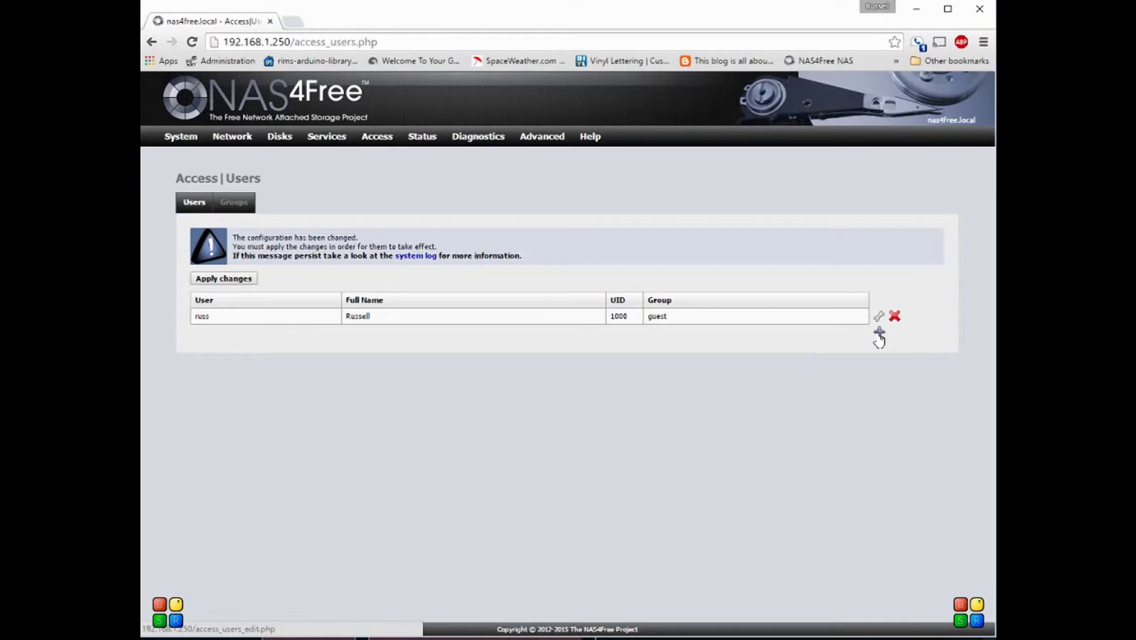
click(879, 332)
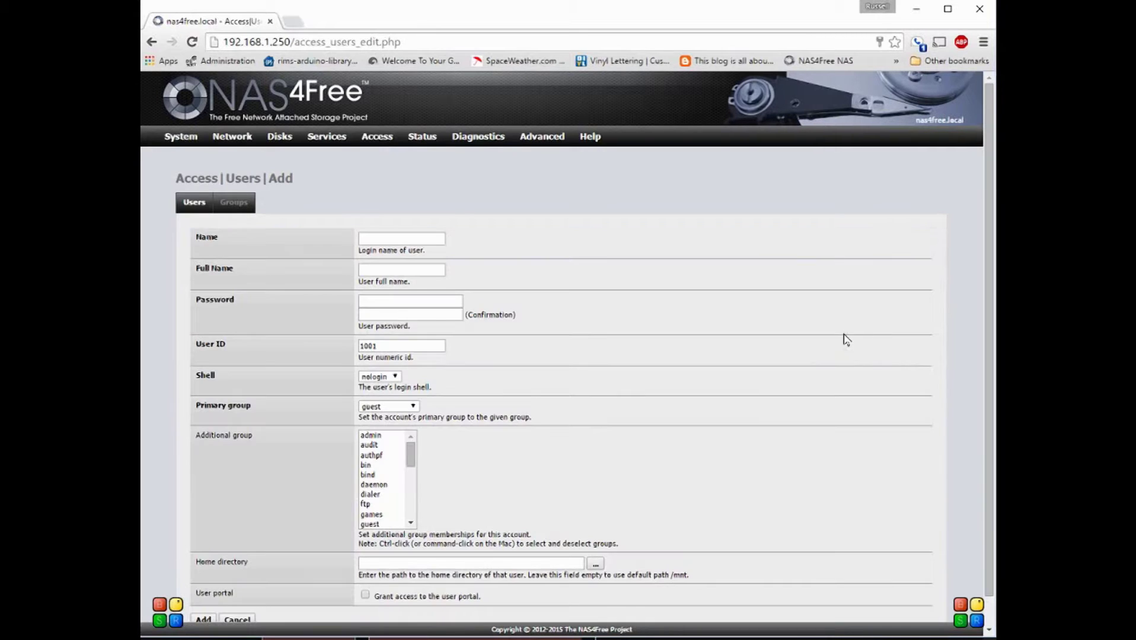
Step: Set Name and Full Name to test, enter and confirm the password, then add the user
click(370, 240)
text(test)
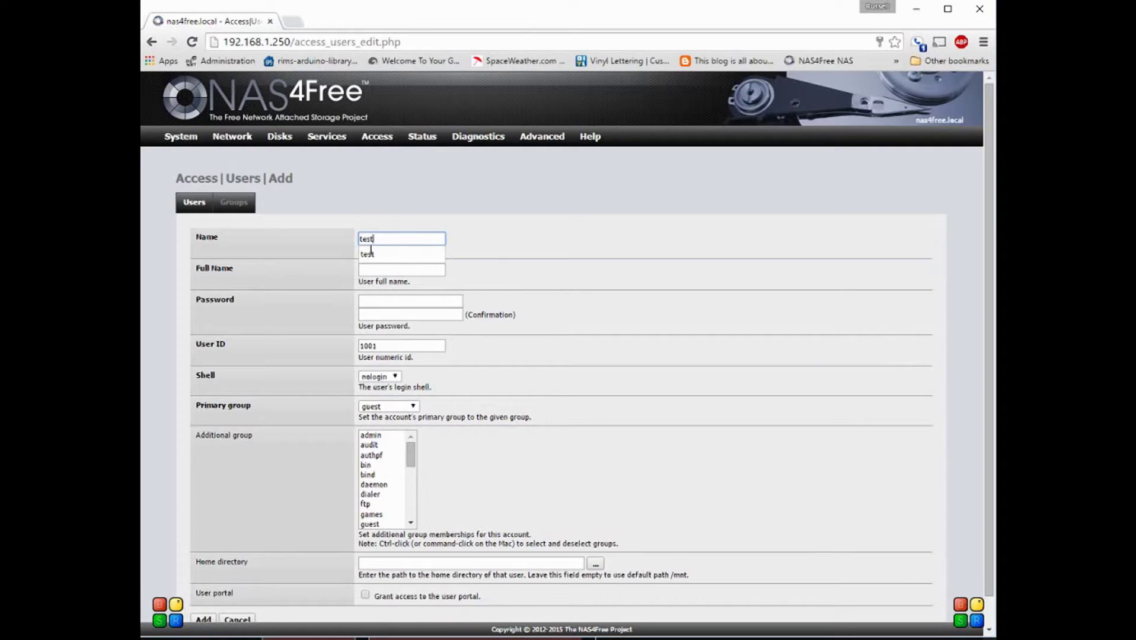
key(Tab)
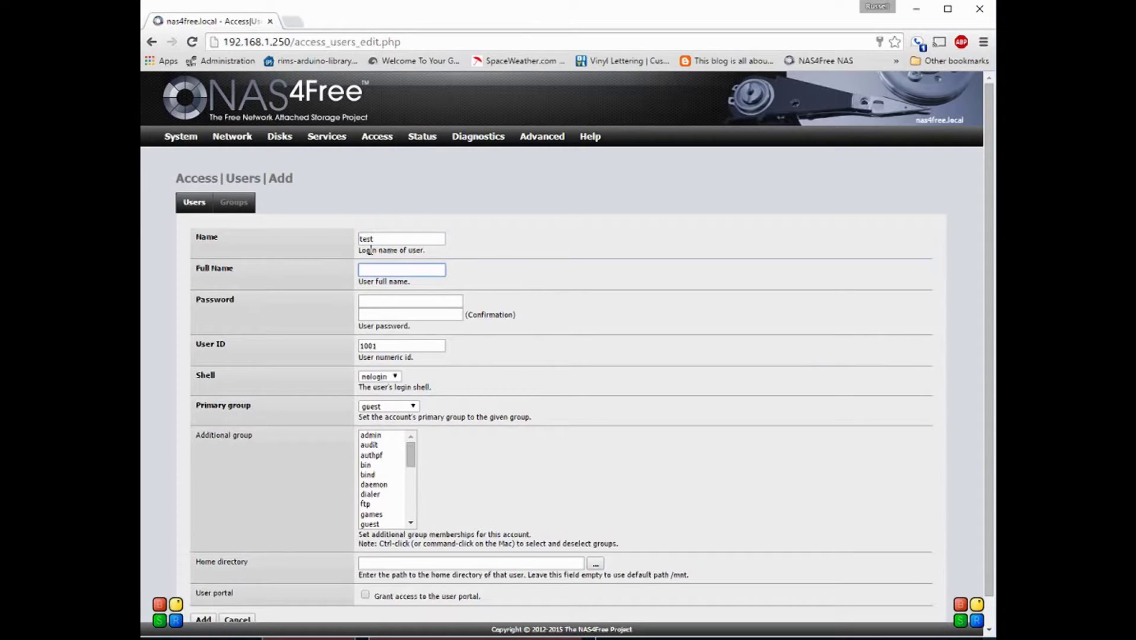
text(test)
key(Tab)
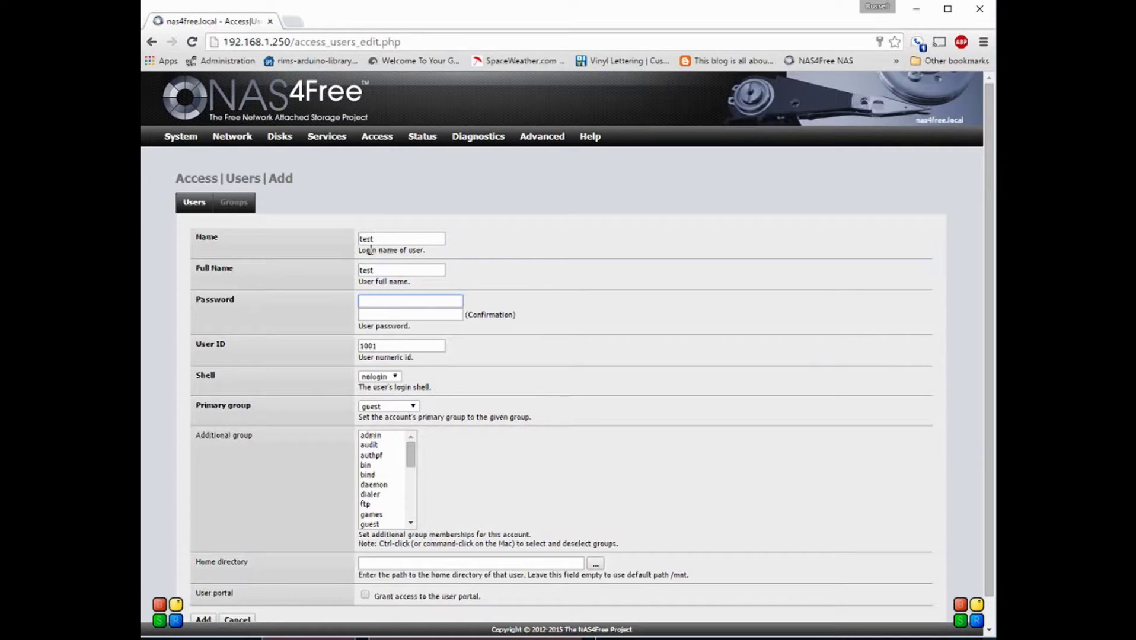
text(123456)
key(Tab)
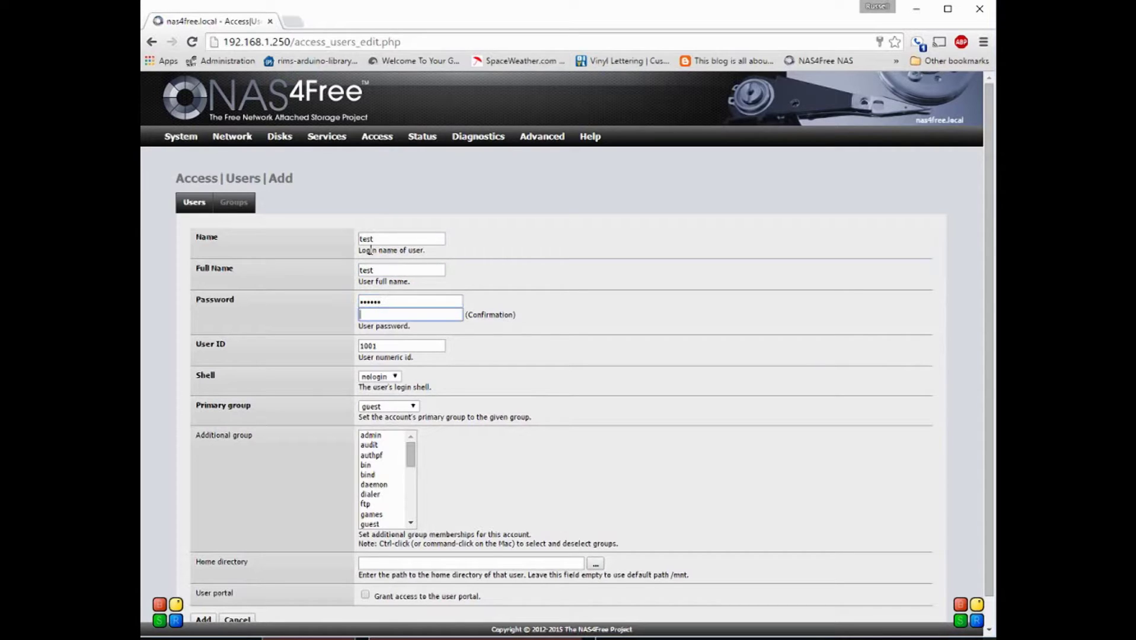
text(123456)
scroll(689, 408, down, 1)
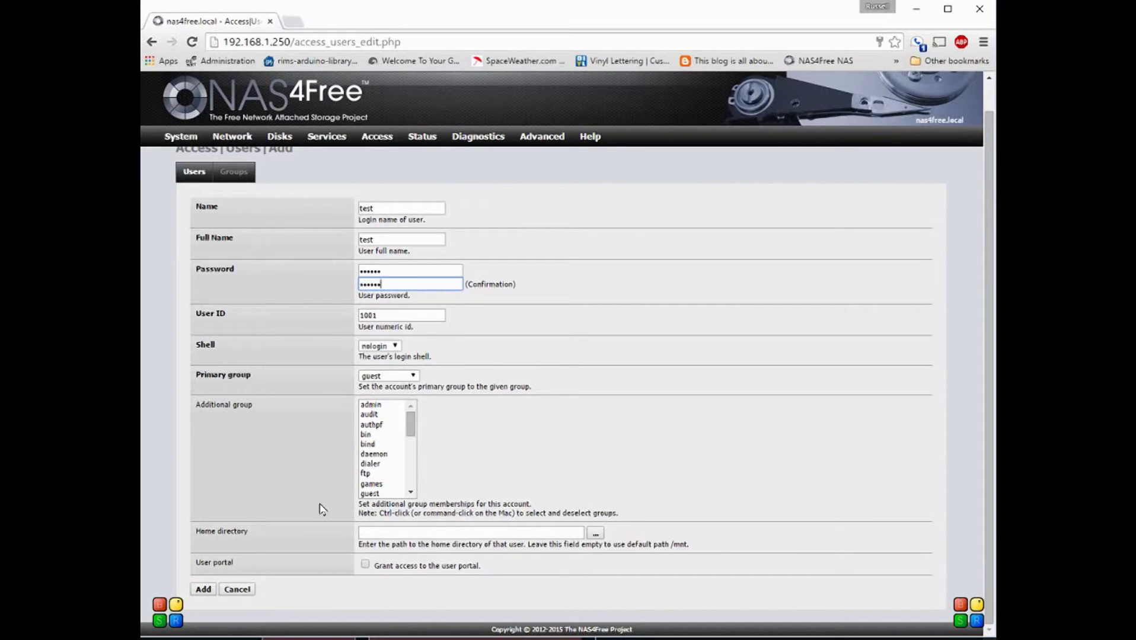
click(204, 589)
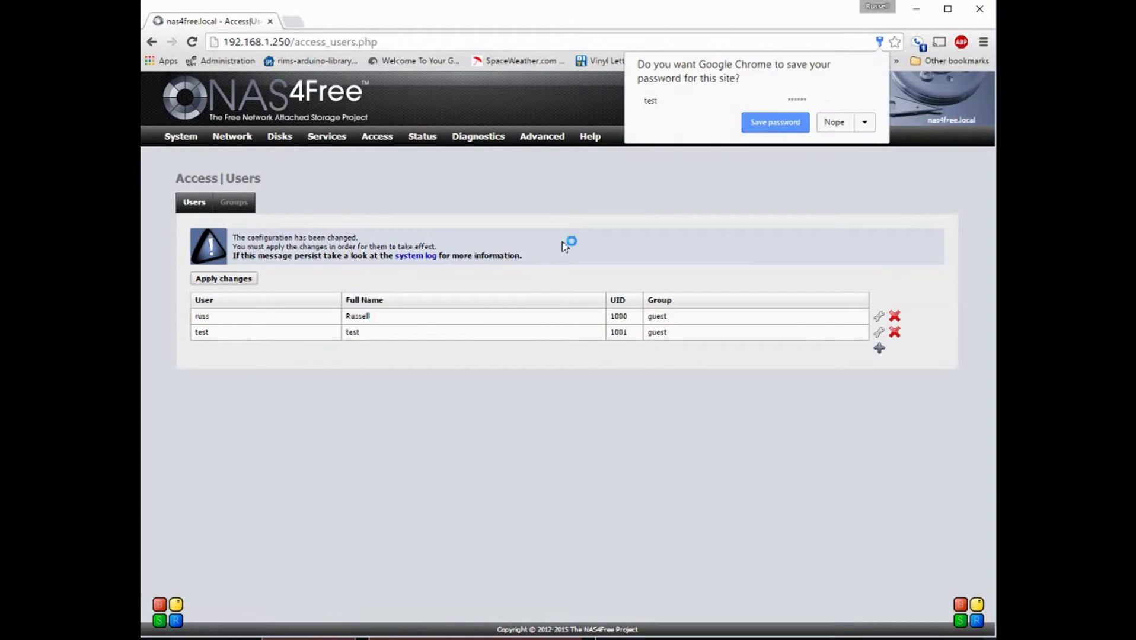
Step: Decline Chrome's offer to save the password and apply the pending user change
click(834, 122)
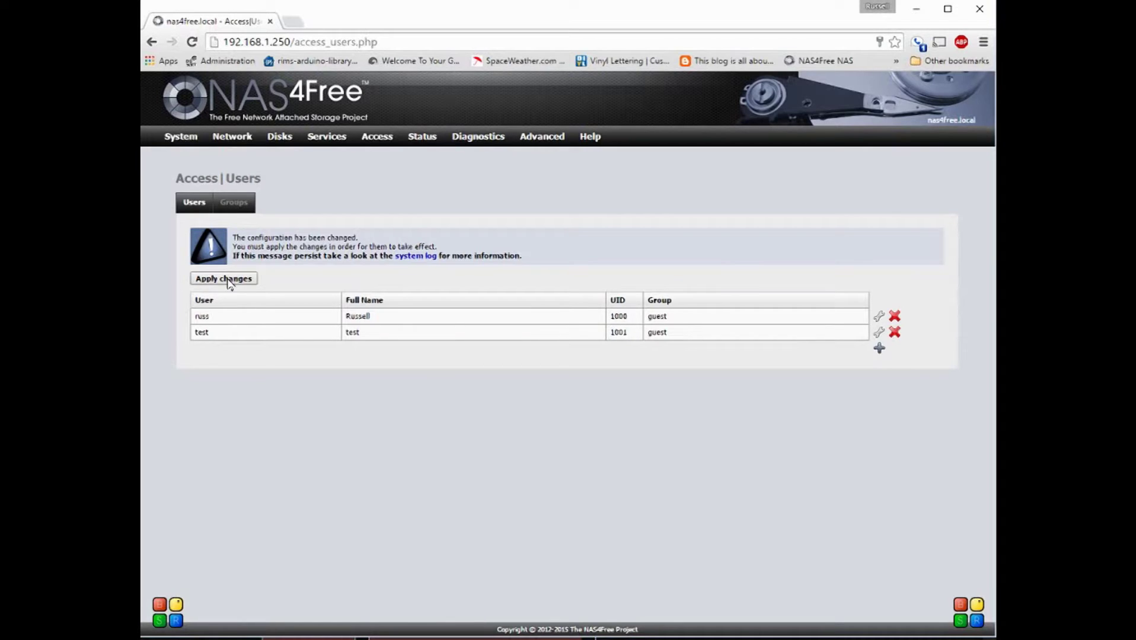
click(229, 279)
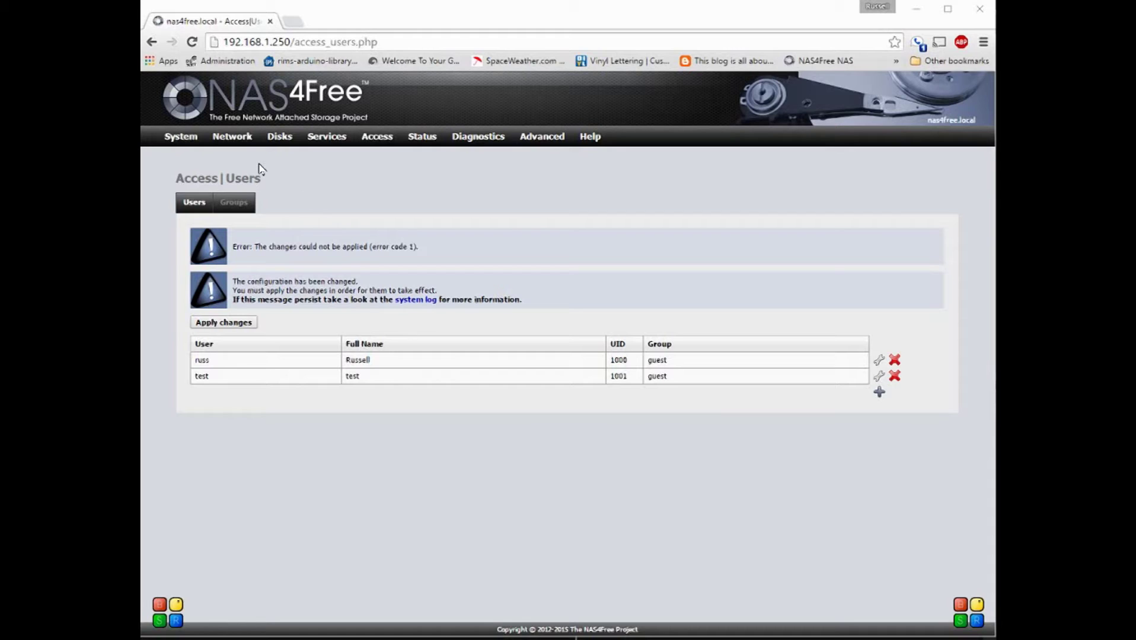
Step: Go to Disks > ZFS, check the Virtual device tab, then begin adding a dataset from Datasets
mouse_move(272, 149)
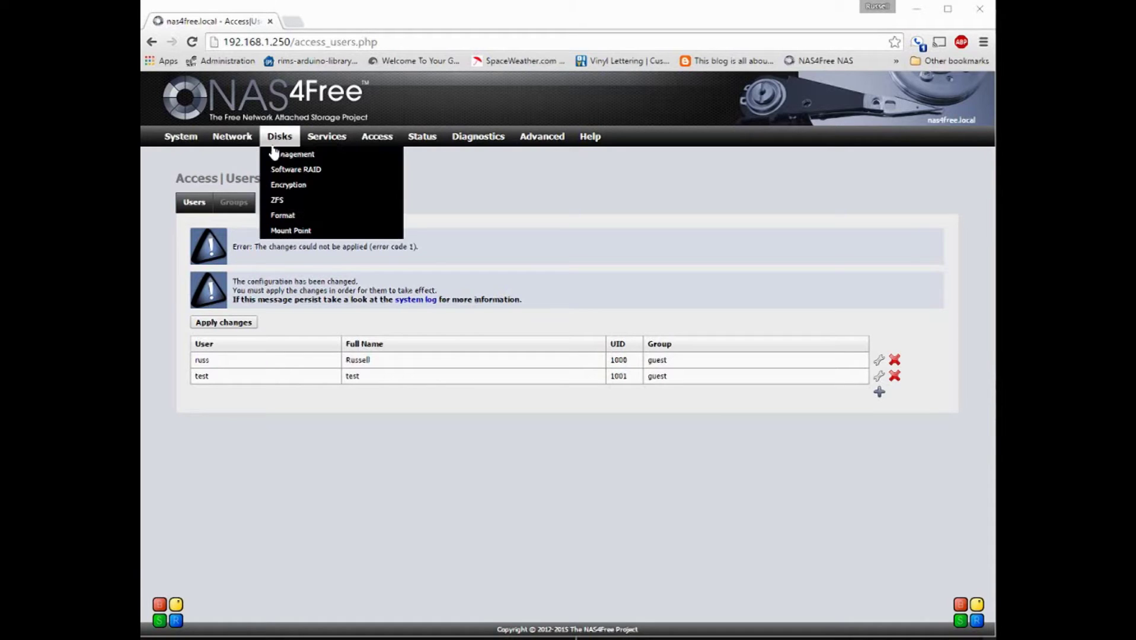
click(277, 201)
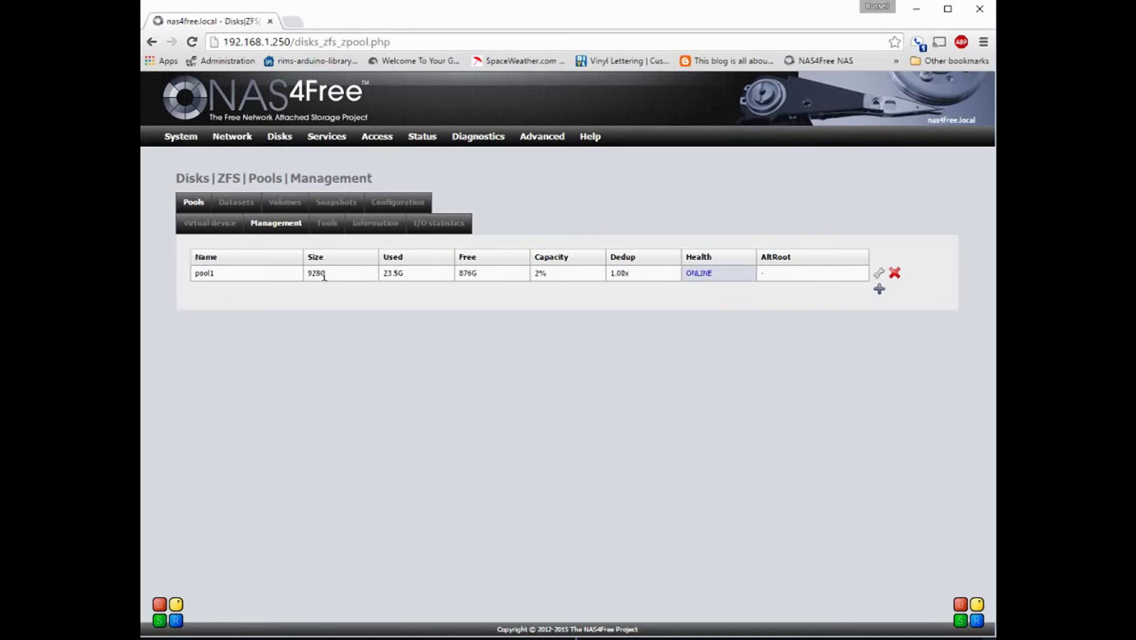
click(205, 224)
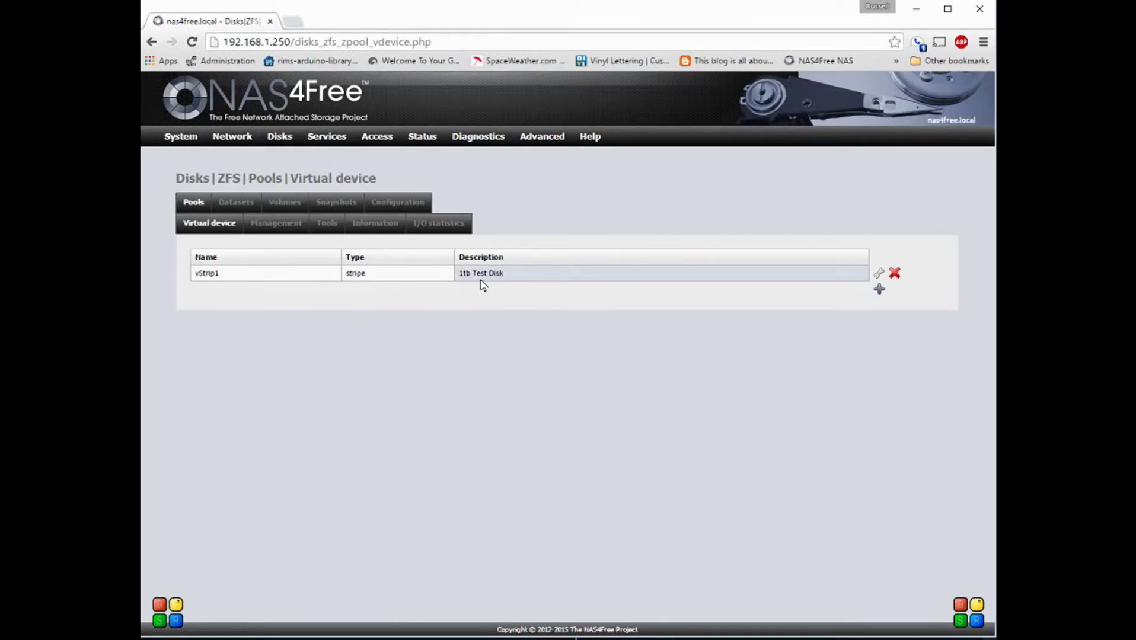
click(239, 205)
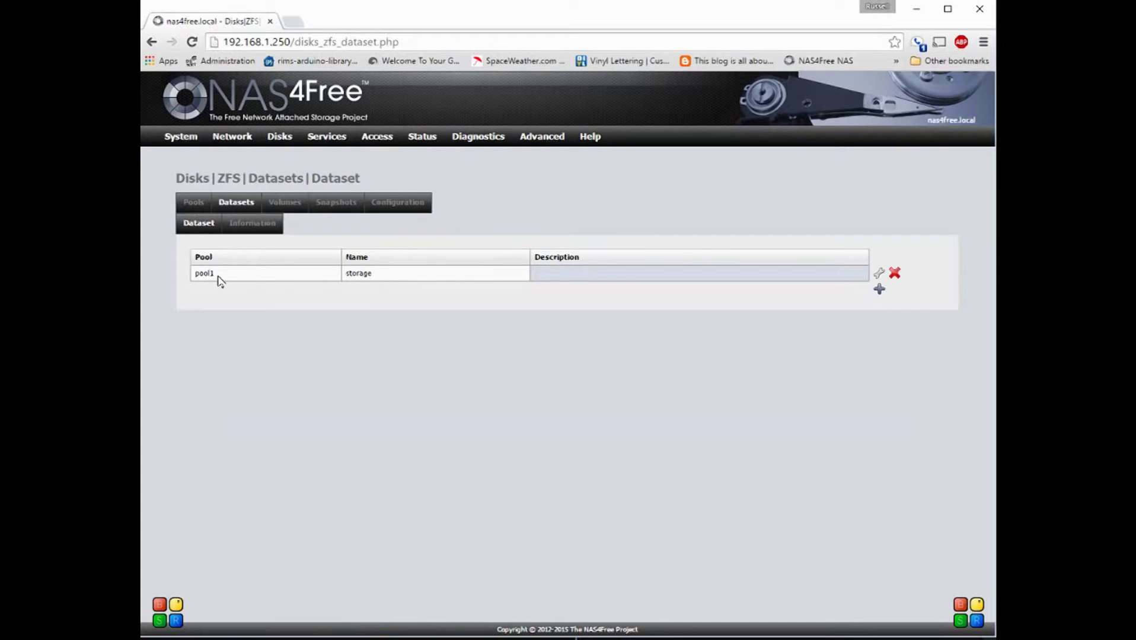
click(879, 291)
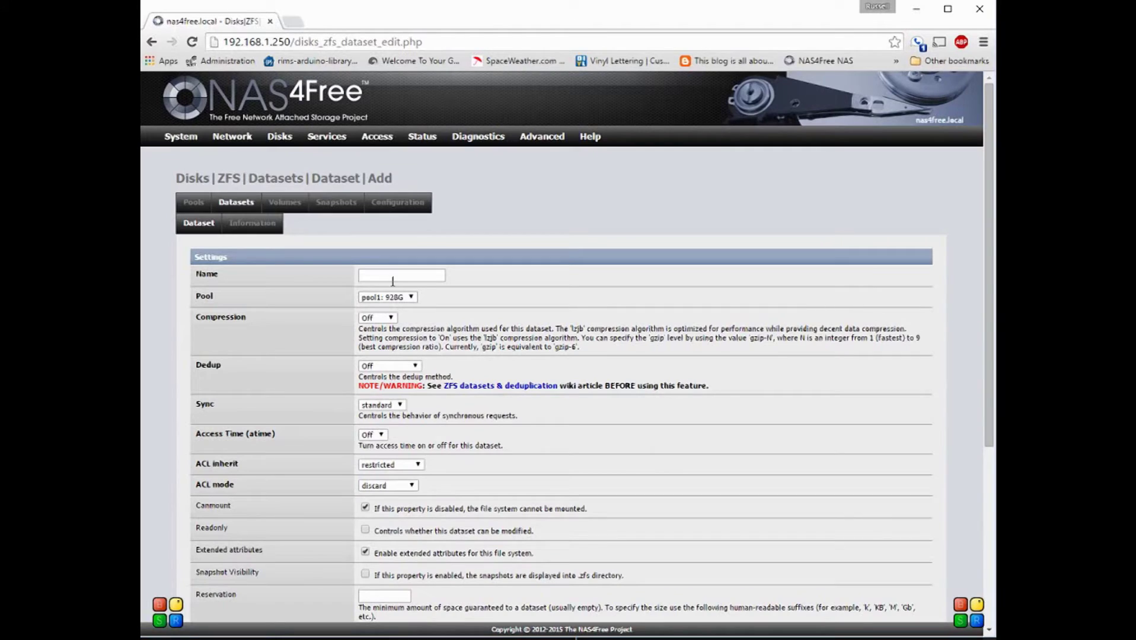
Step: Name the new dataset test and make user test its owner
click(395, 278)
text(test)
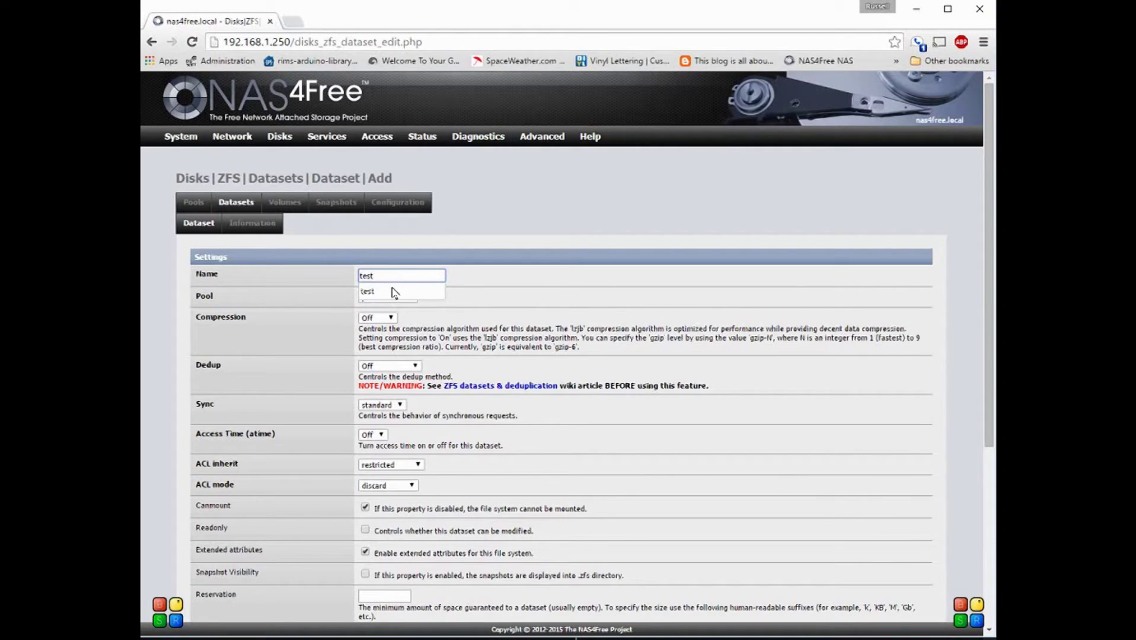
click(392, 296)
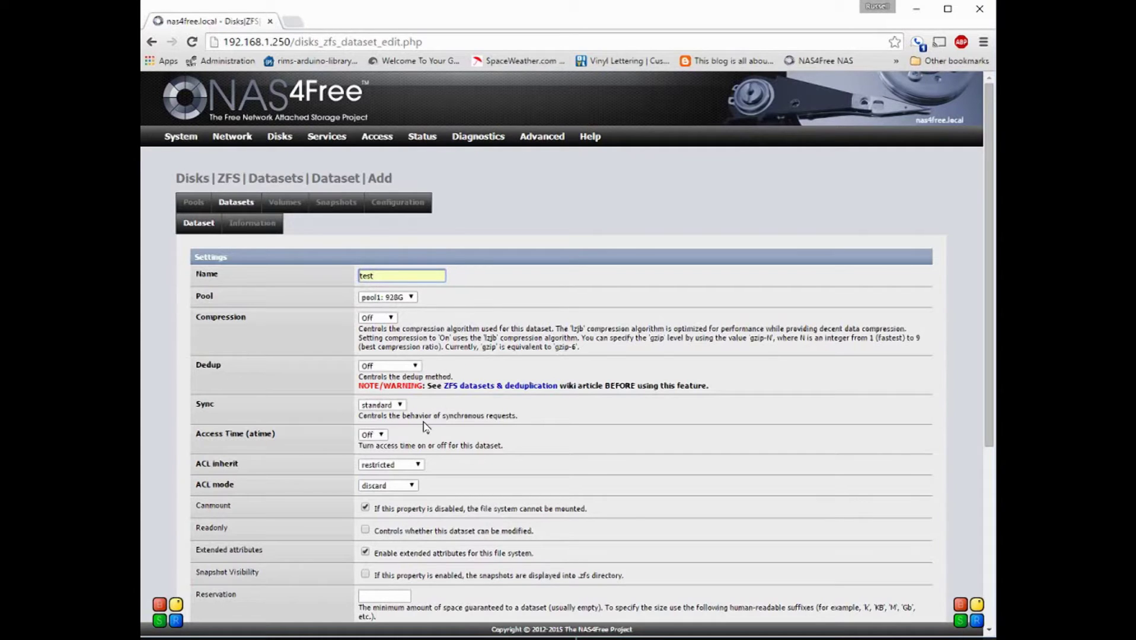
scroll(424, 426, down, 1)
scroll(425, 426, down, 3)
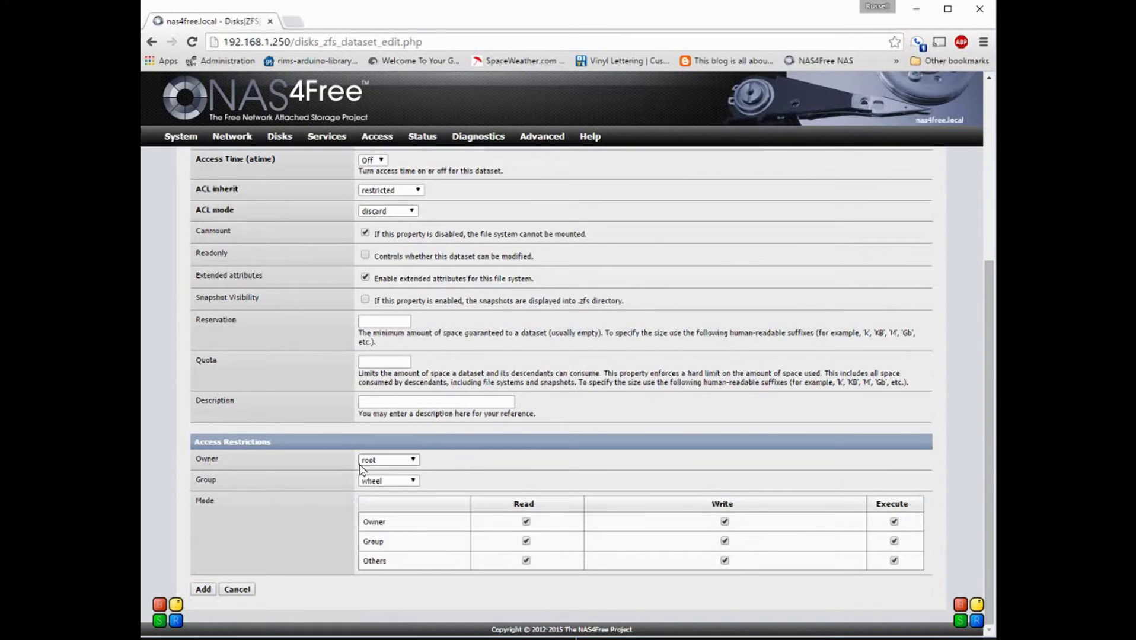
click(414, 466)
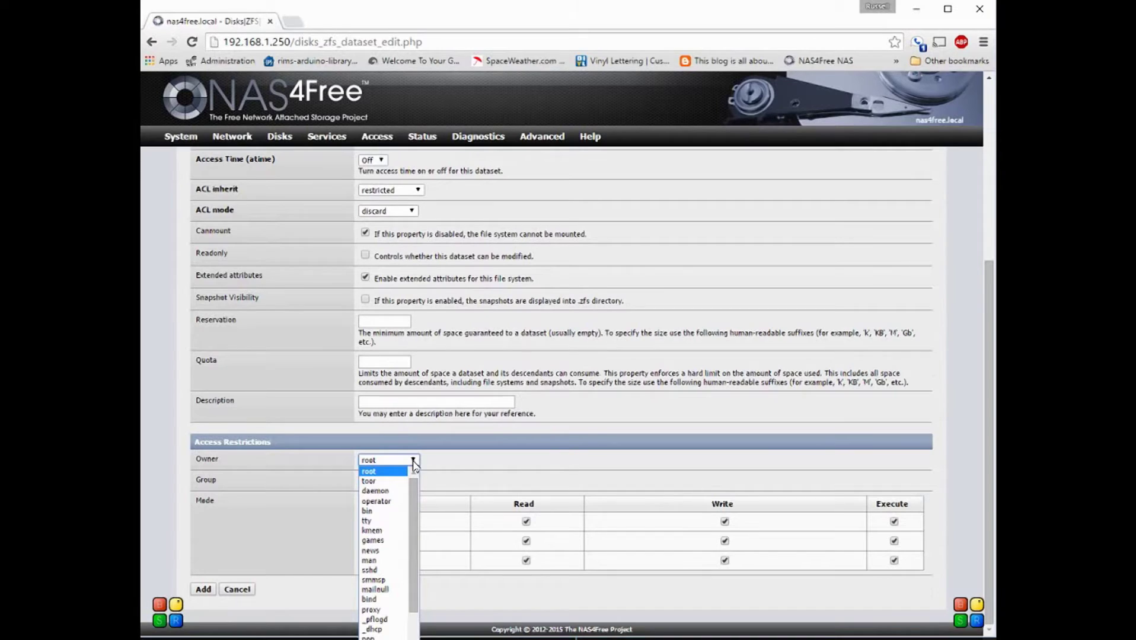
scroll(385, 534, down, 2)
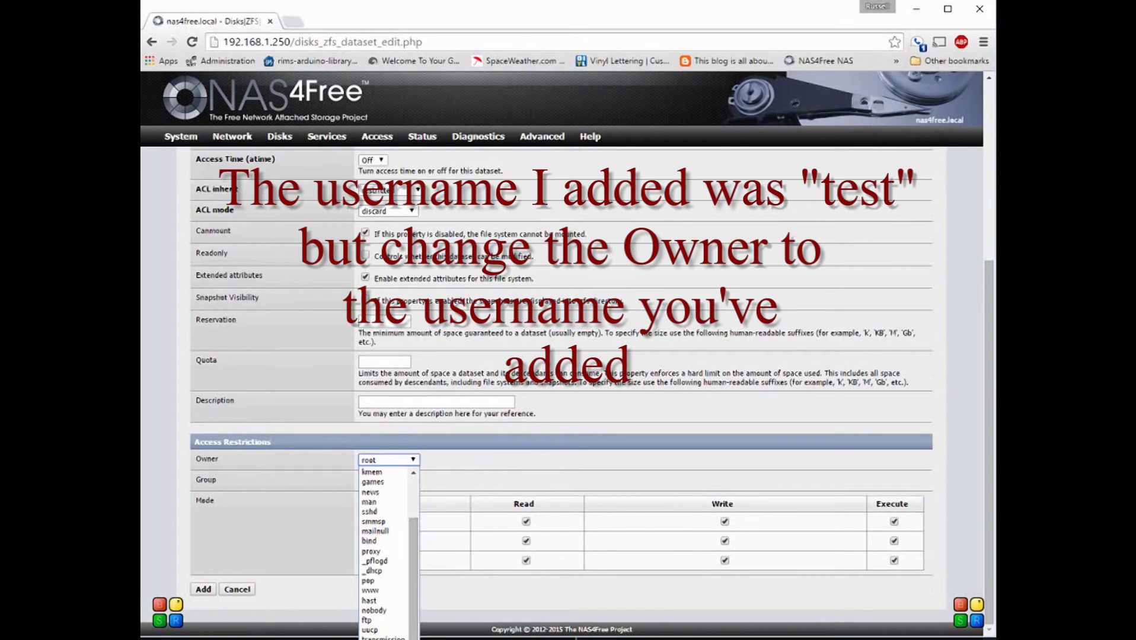
click(373, 638)
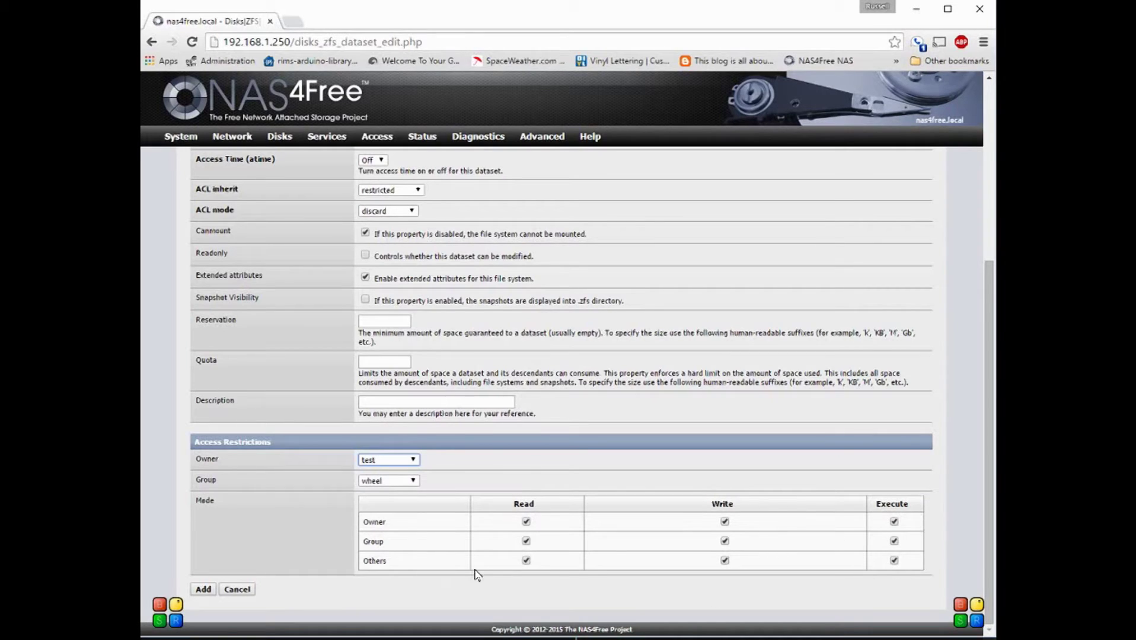
Step: Remove read, write and execute permissions for Others and add the dataset
click(526, 561)
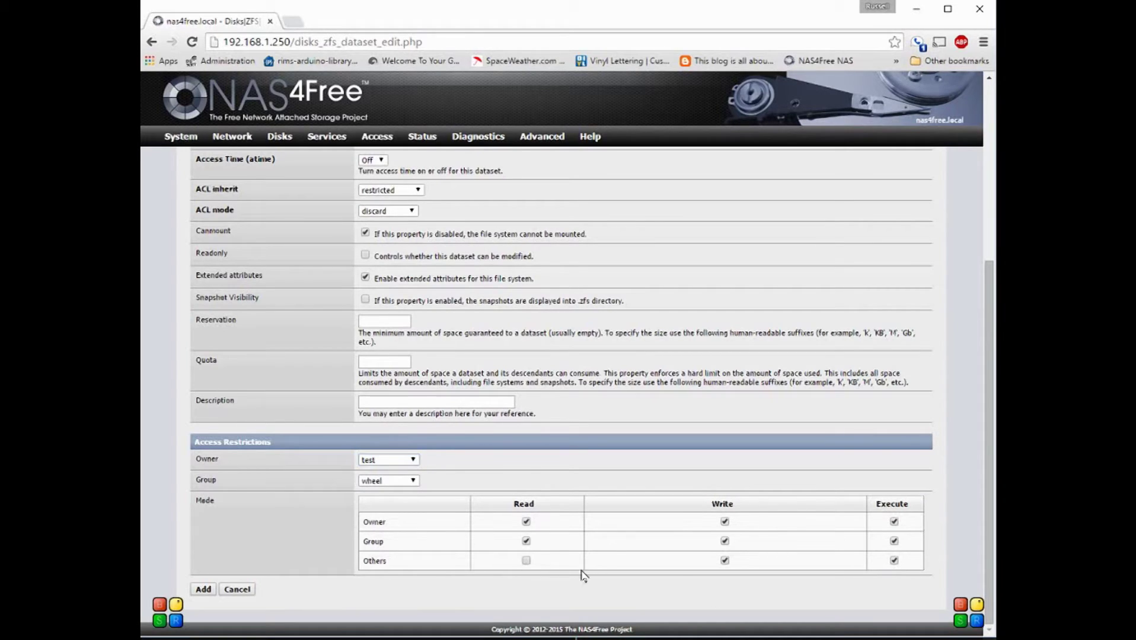
click(724, 561)
click(894, 561)
click(204, 590)
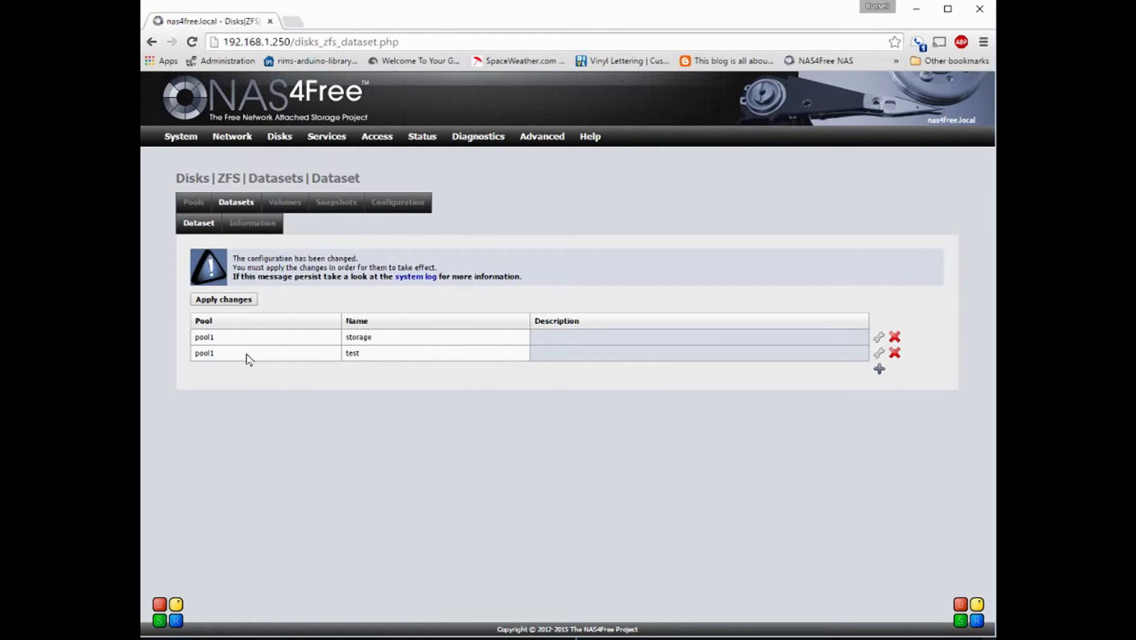
Step: Apply the pending change so the test dataset is committed on pool1
click(231, 300)
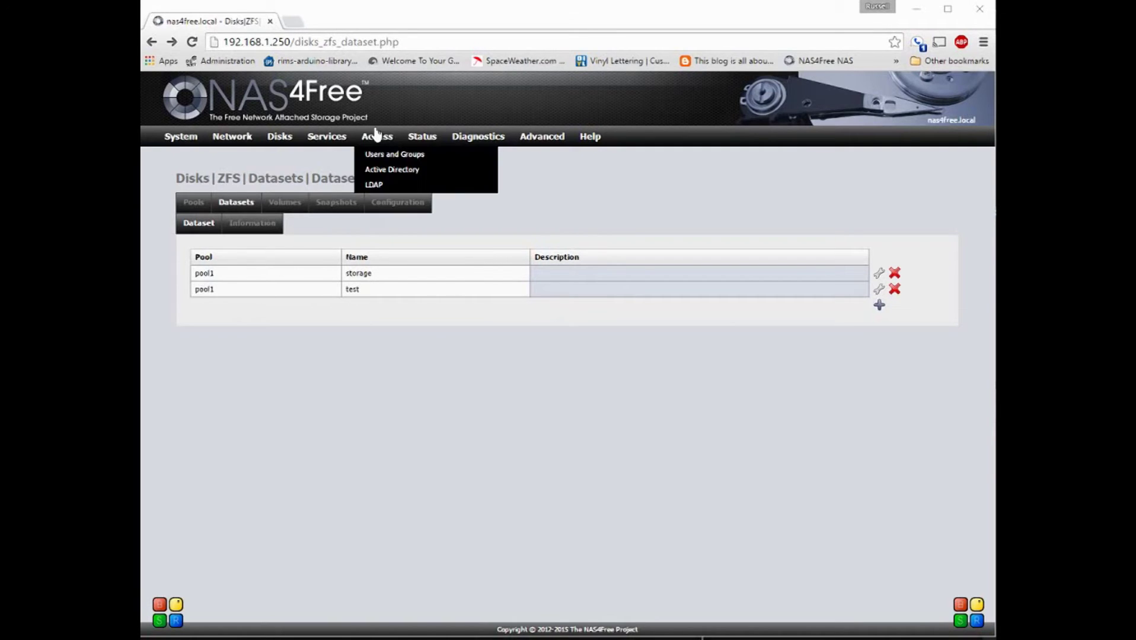
Step: Open the CIFS/SMB Shares list and start adding a new share
mouse_move(335, 141)
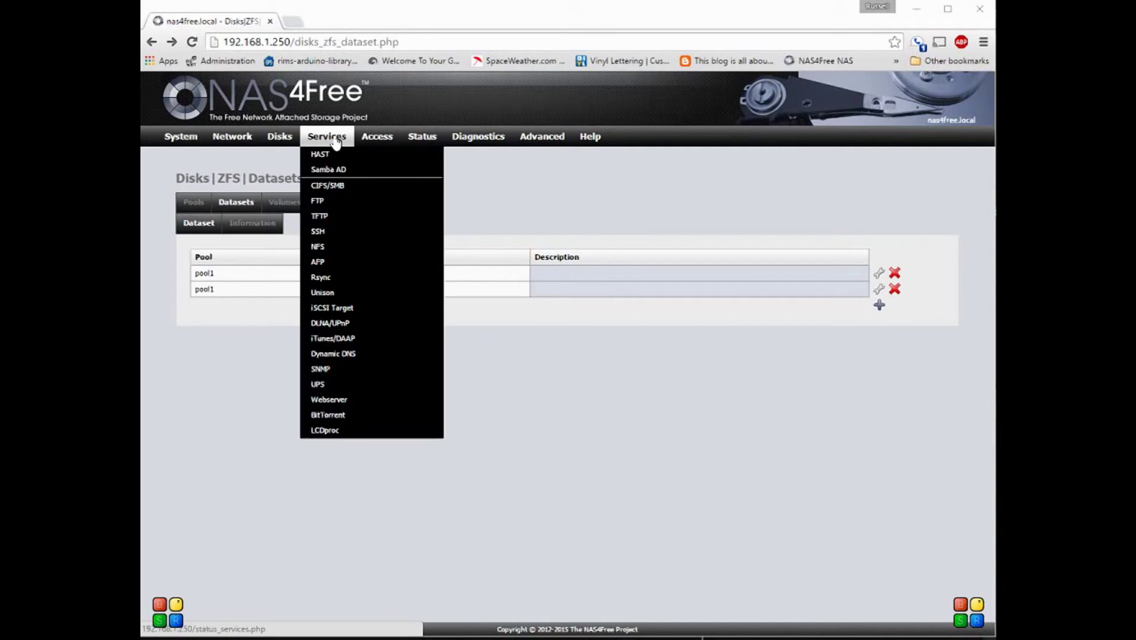
click(327, 189)
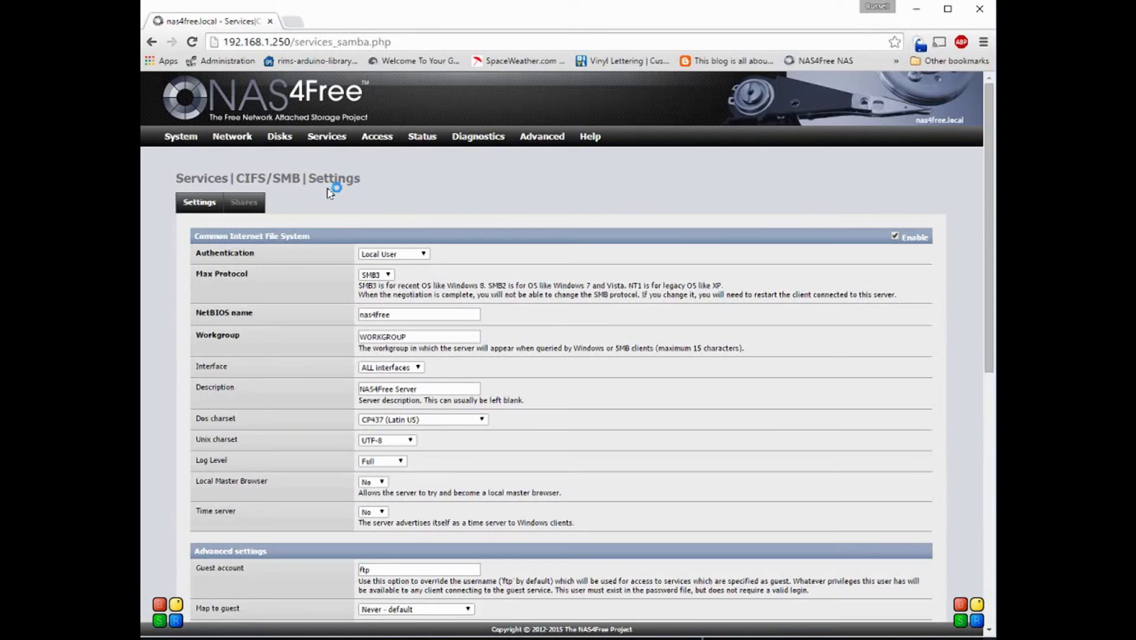
click(260, 207)
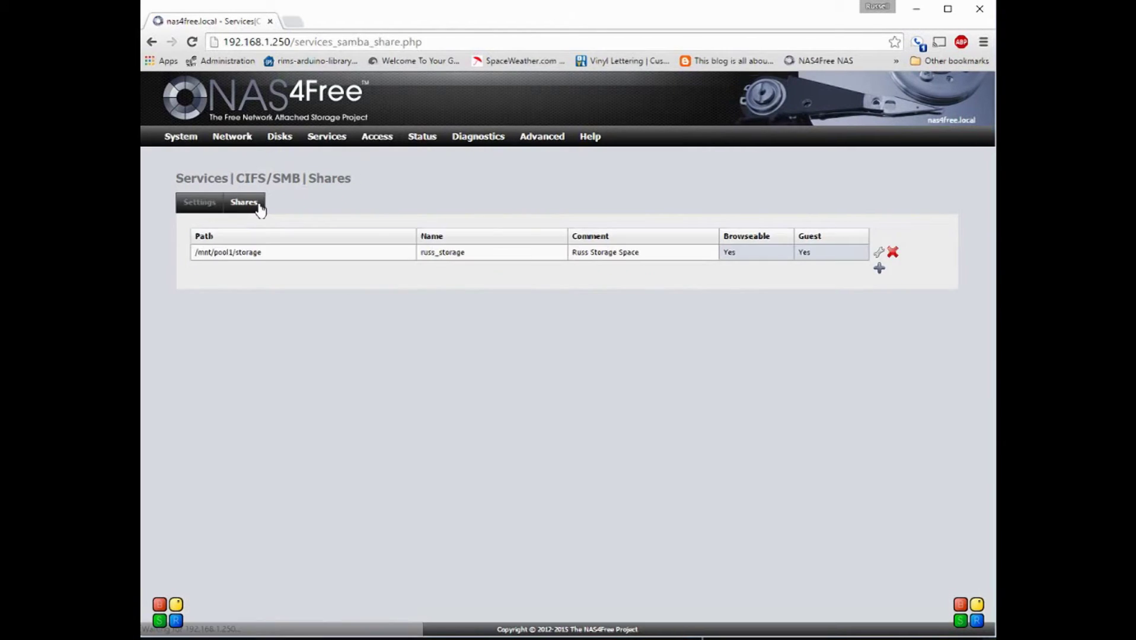
click(879, 268)
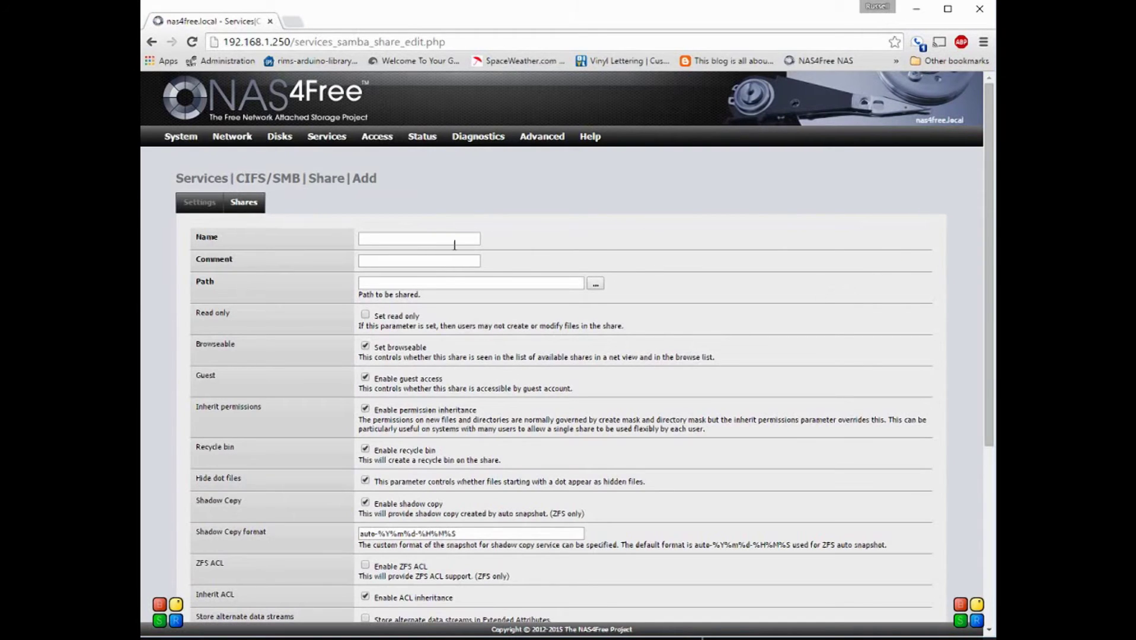
Step: Enter test as the share name and comment, then browse into /mnt/pool1/ for the path
click(455, 240)
text(test)
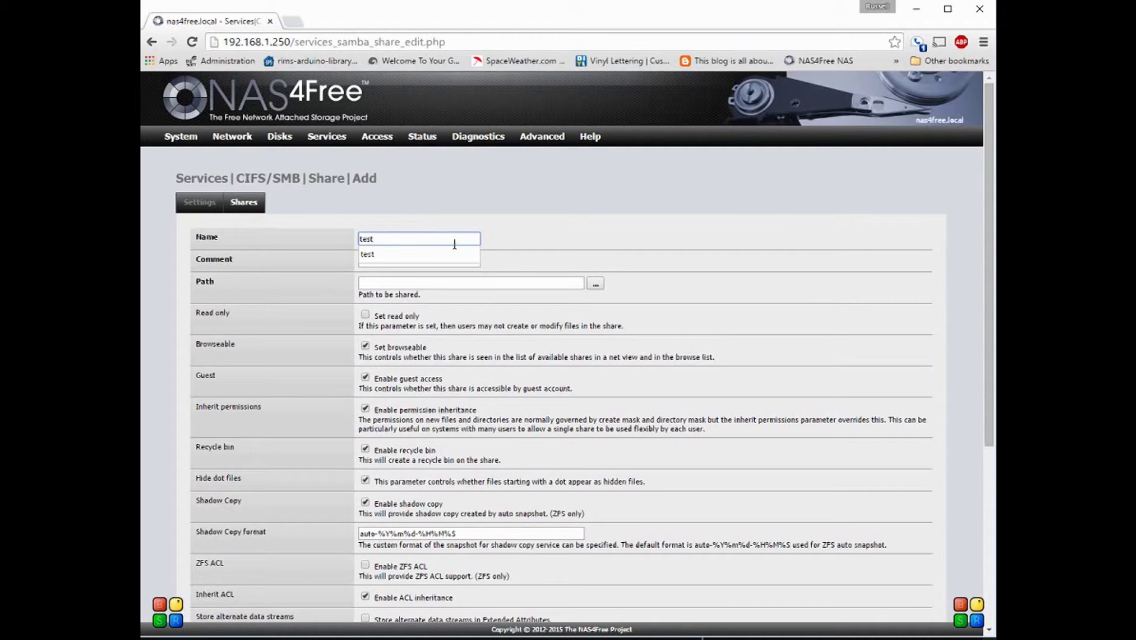
key(Tab)
text(test)
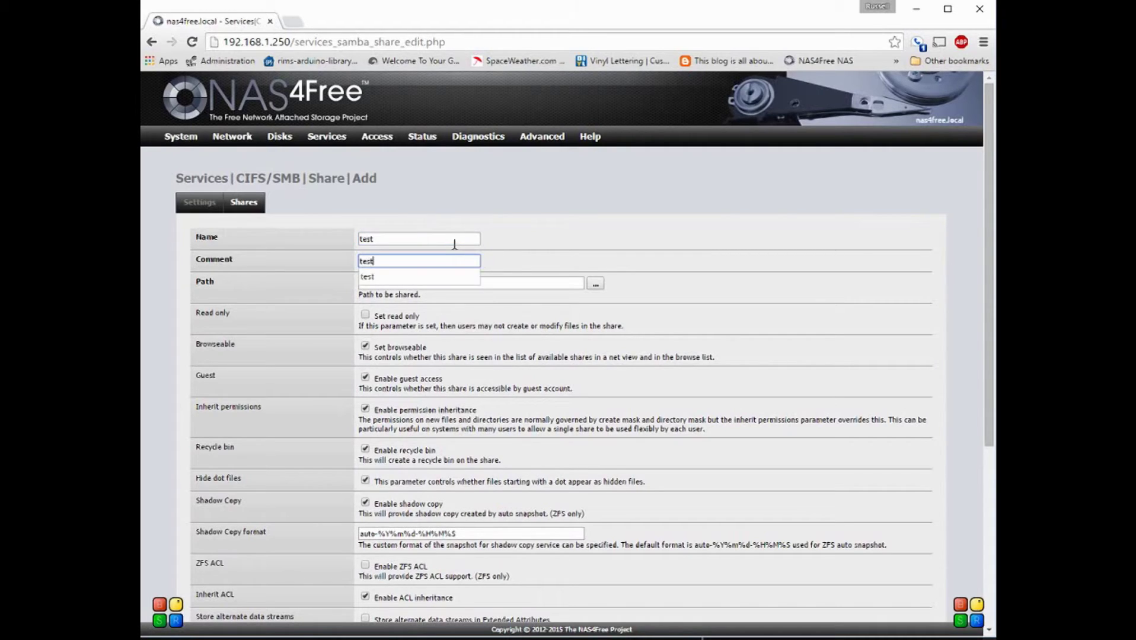
key(Tab)
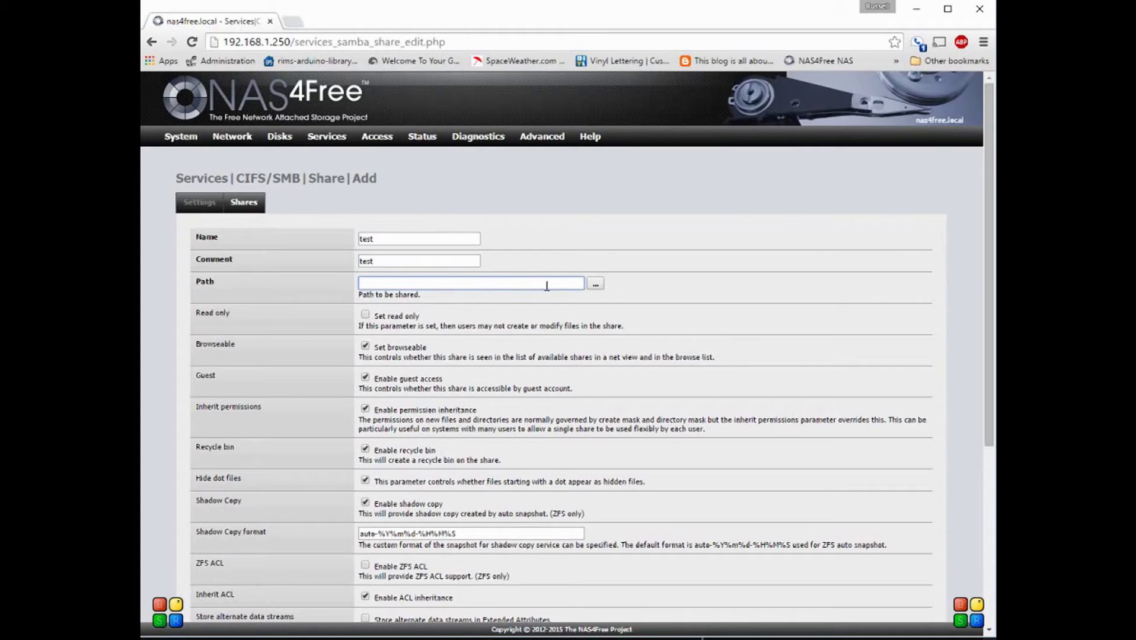
click(595, 286)
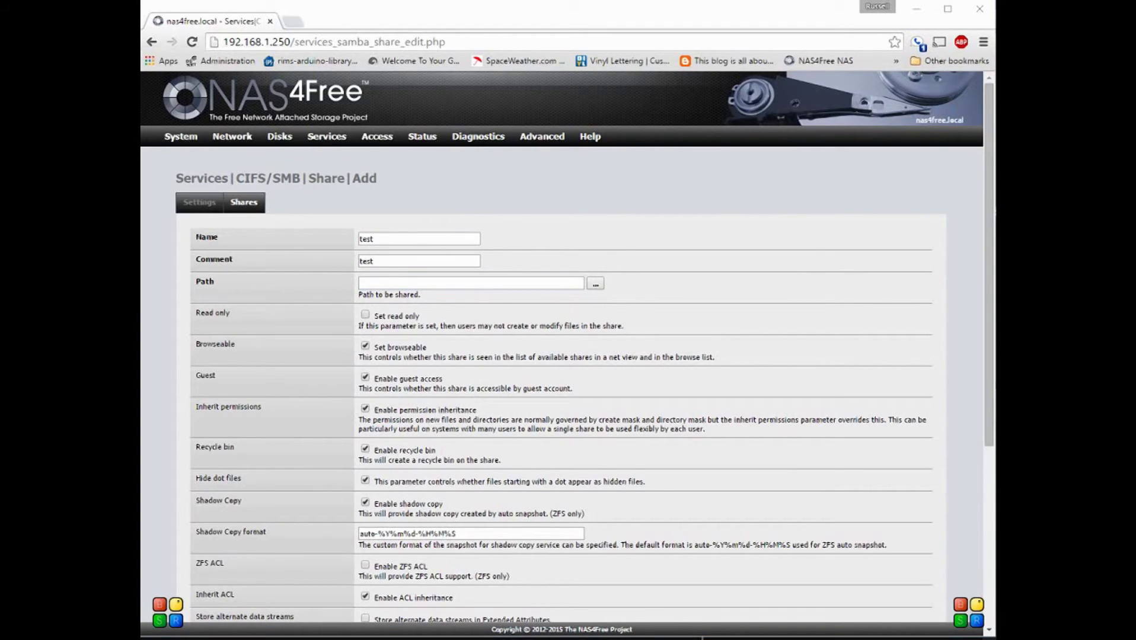
click(359, 231)
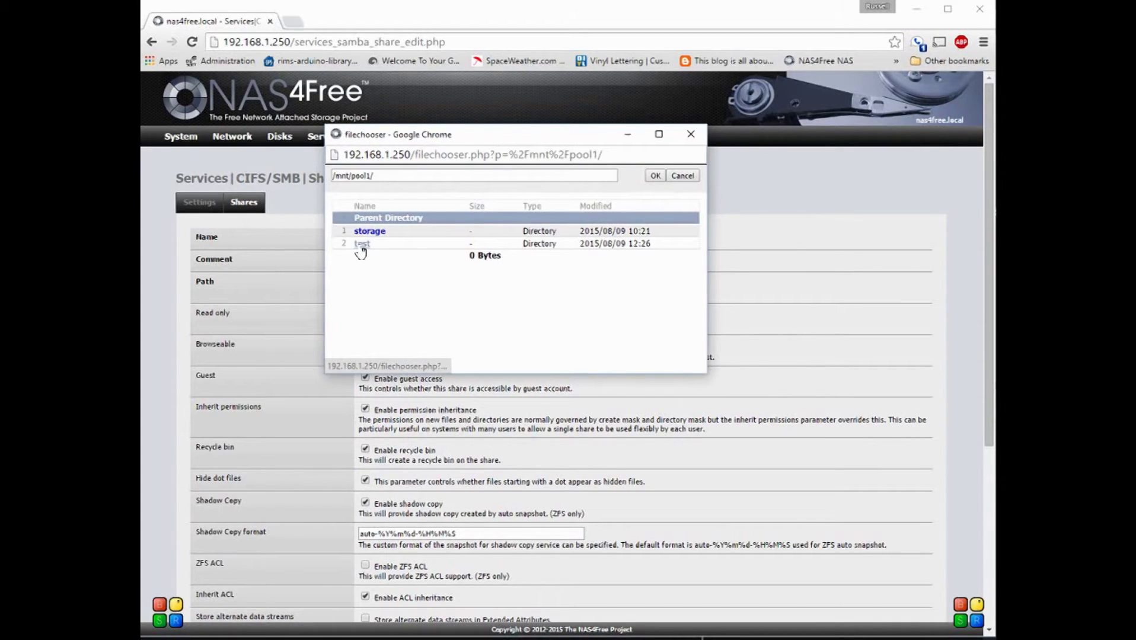
Step: Set the share path to /mnt/pool1/test
click(362, 247)
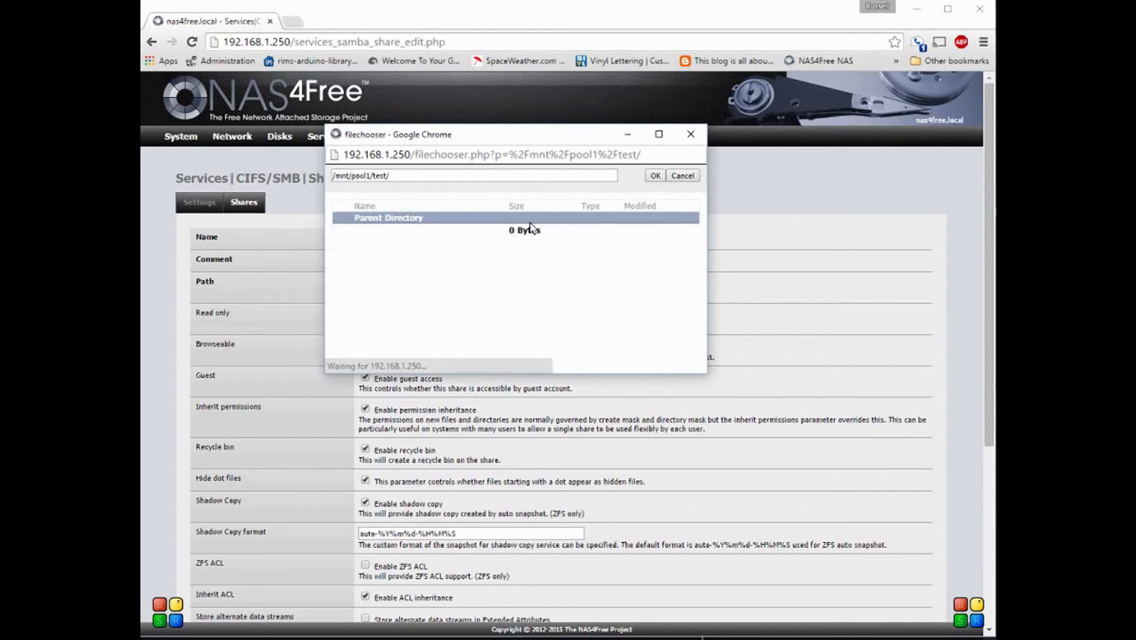
click(655, 176)
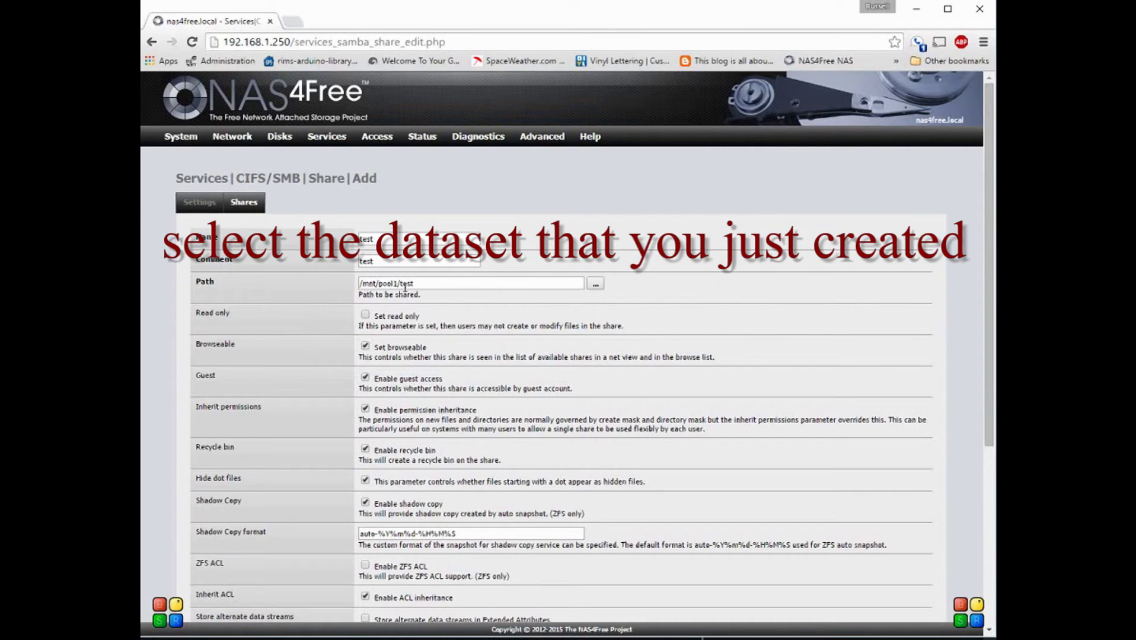
scroll(615, 342, down, 1)
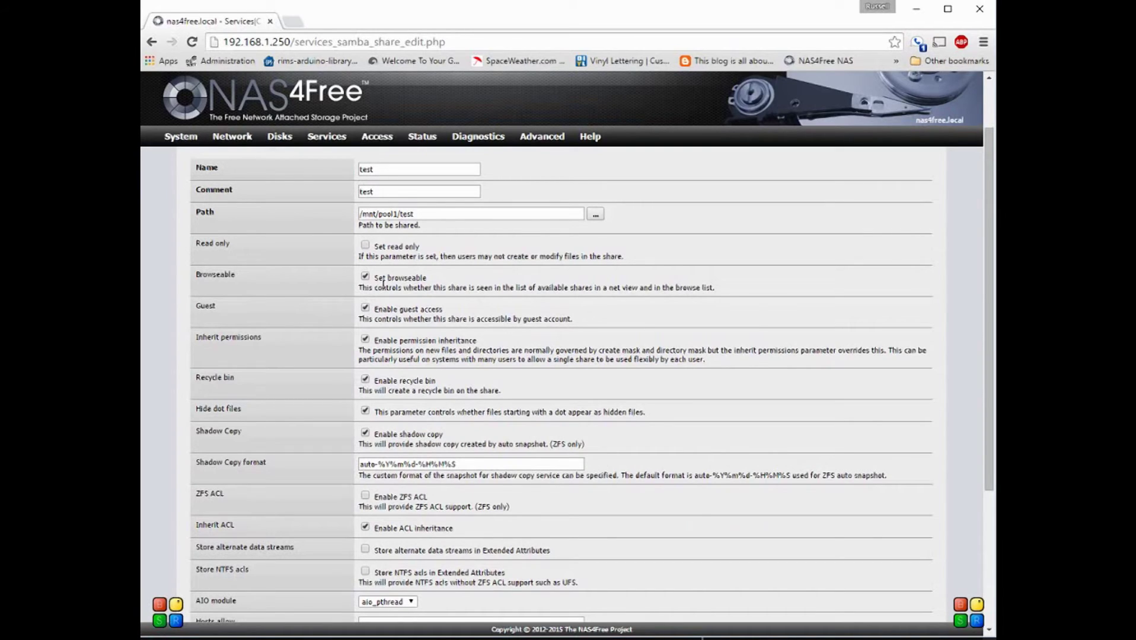
Step: Disable guest access for the test share and add it
click(365, 308)
scroll(411, 384, down, 4)
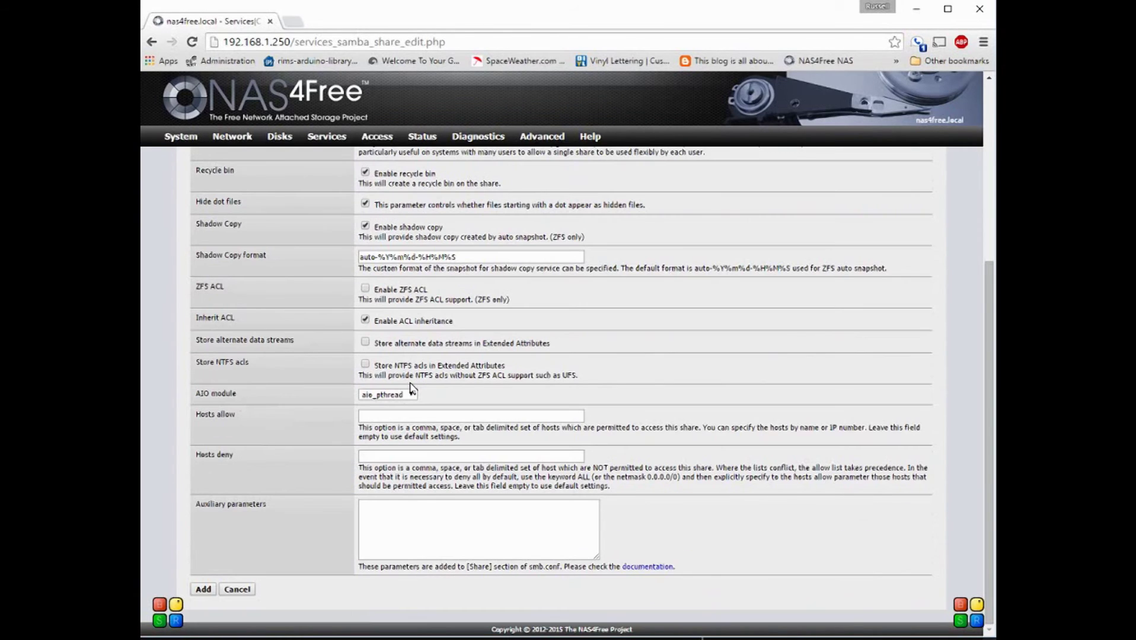
scroll(410, 388, up, 5)
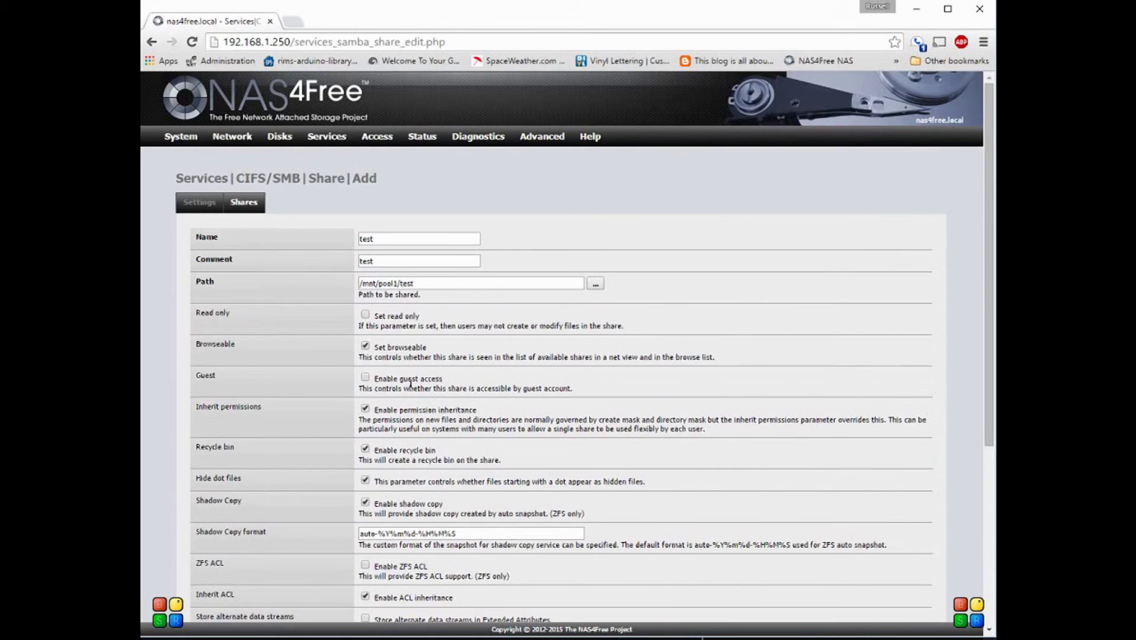
scroll(411, 385, down, 5)
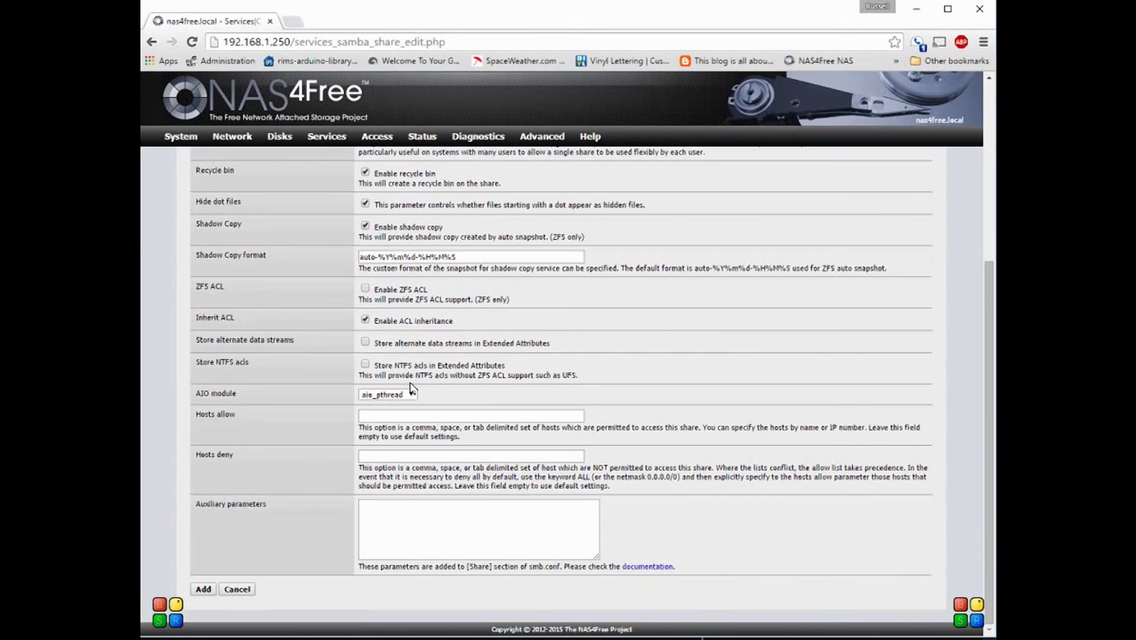
click(203, 590)
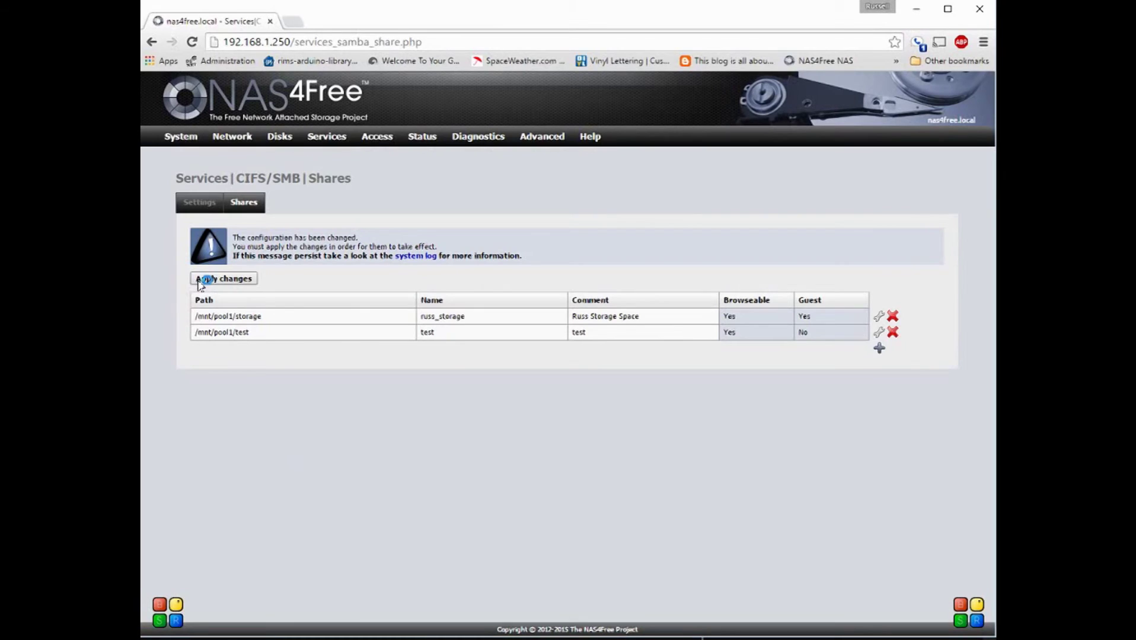
Step: Apply the new test share without guest access, then review the CIFS/SMB Settings page
click(205, 279)
click(206, 279)
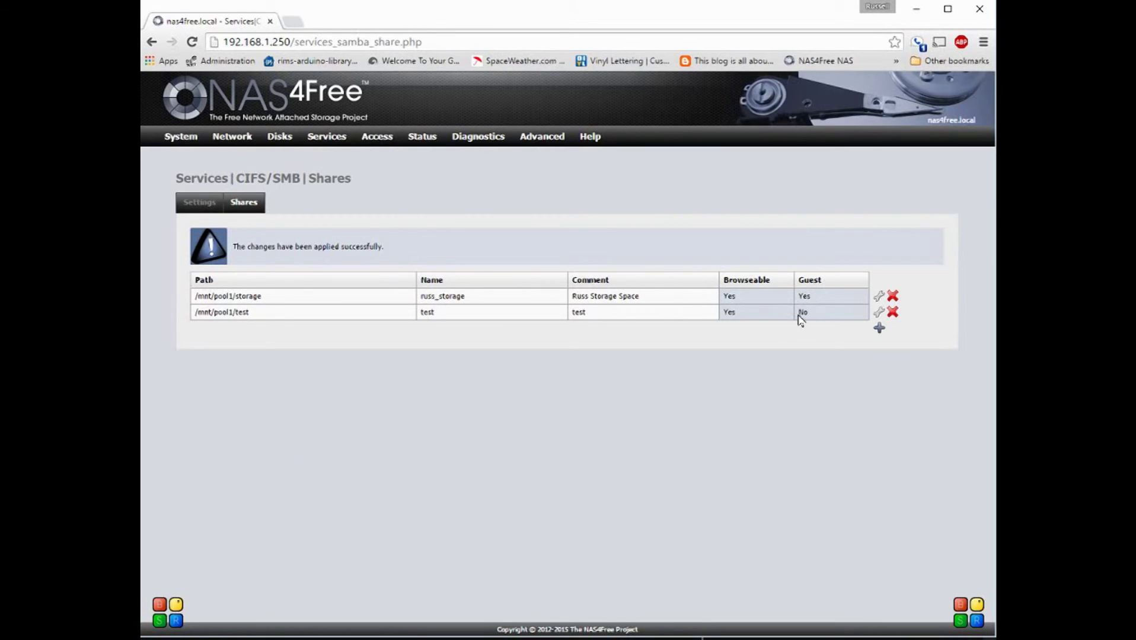
click(204, 206)
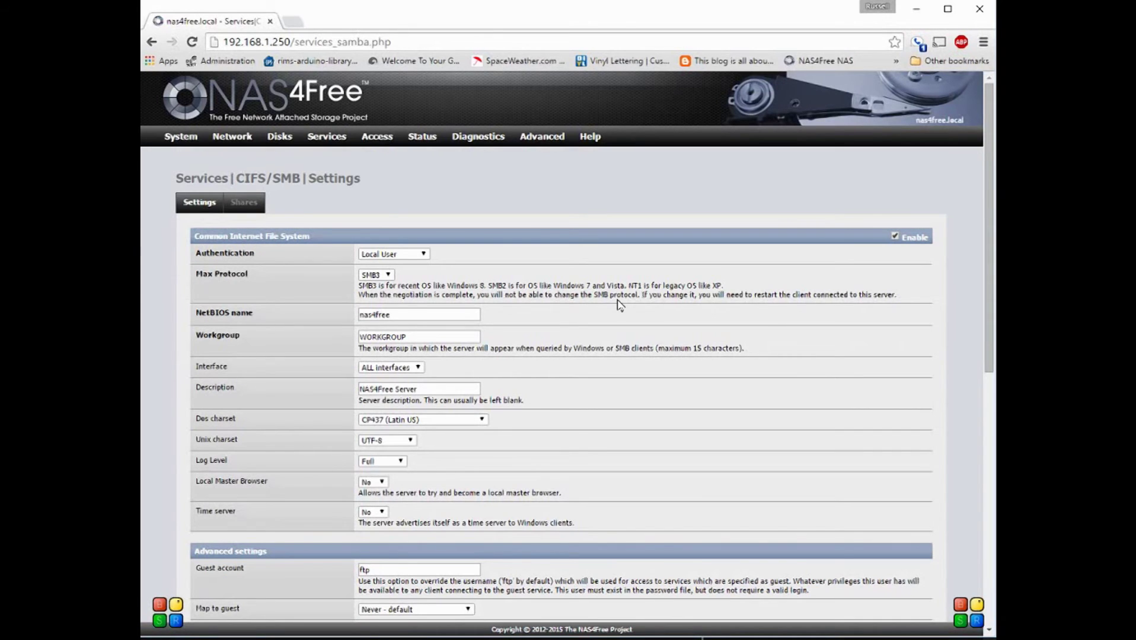
scroll(619, 305, down, 1)
scroll(619, 305, down, 1)
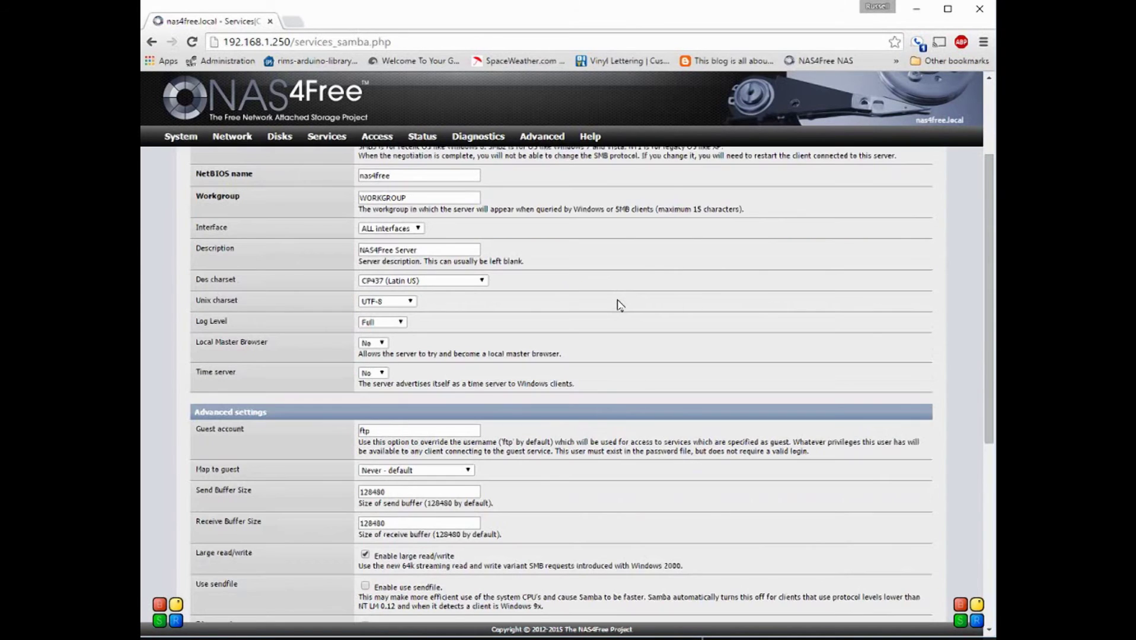
scroll(620, 305, down, 3)
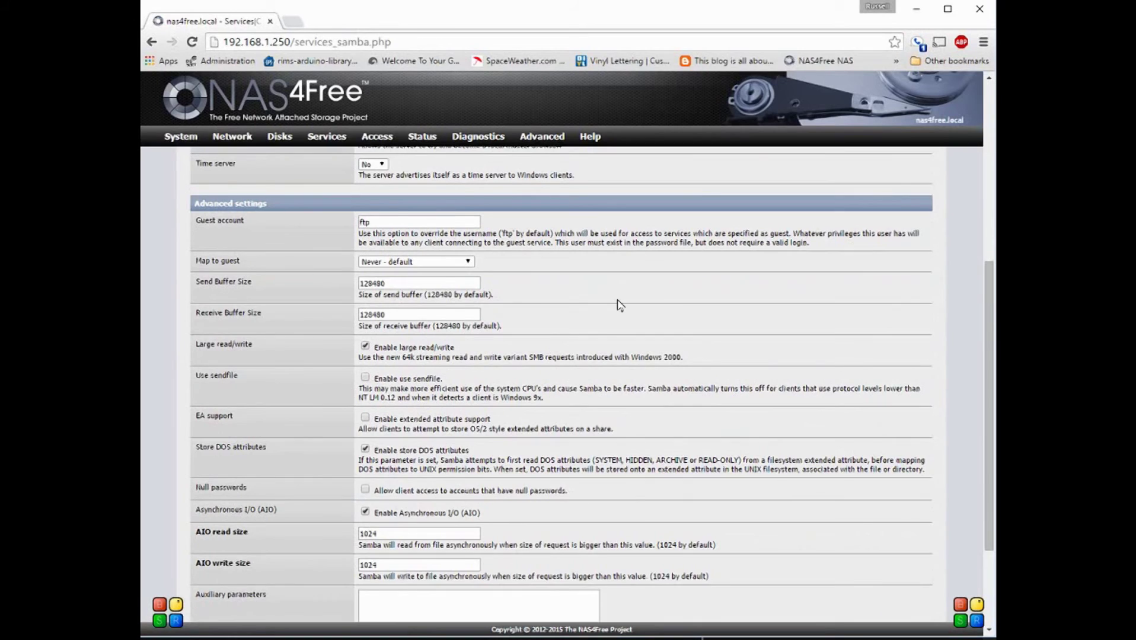
scroll(620, 305, down, 1)
scroll(619, 305, up, 5)
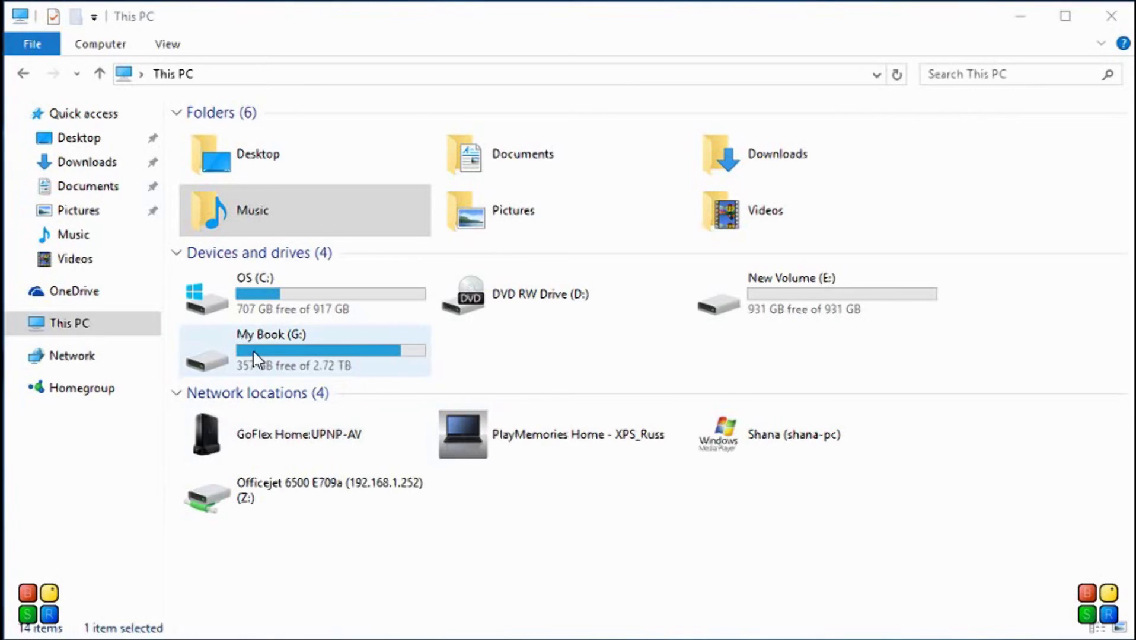
Step: Go to This PC, show the Computer ribbon commands, and start Map network drive
click(59, 332)
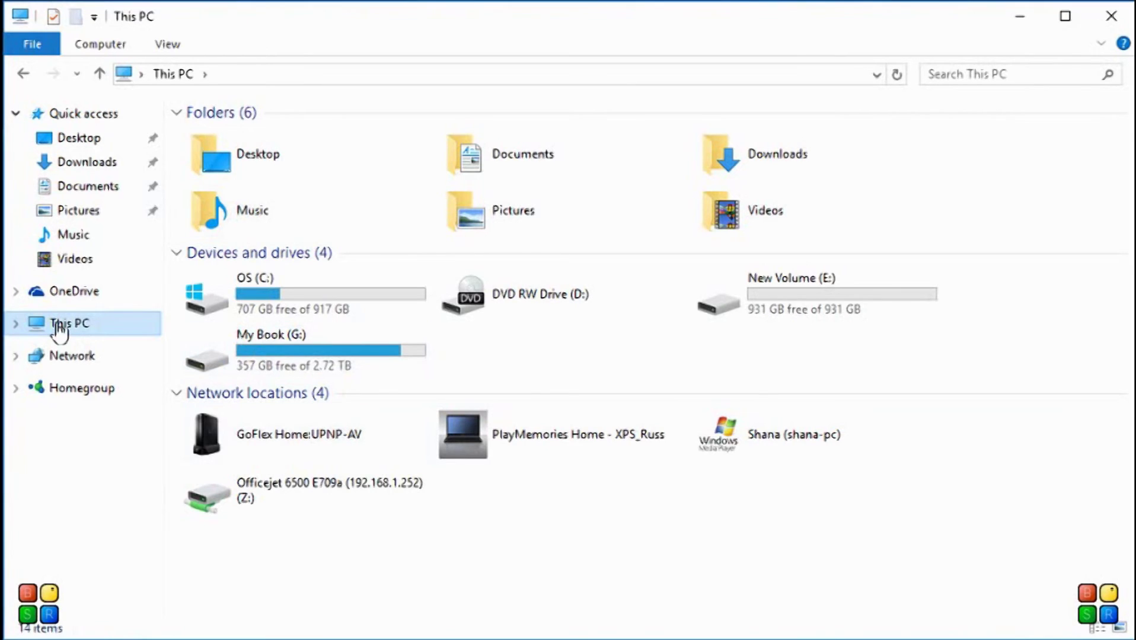
click(95, 47)
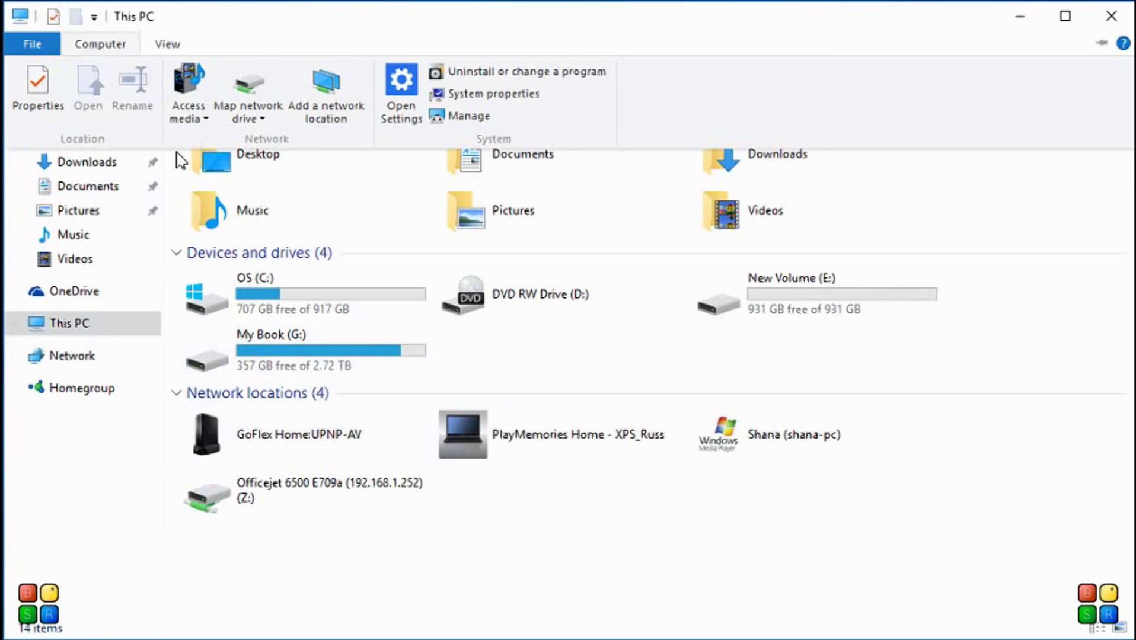
click(264, 89)
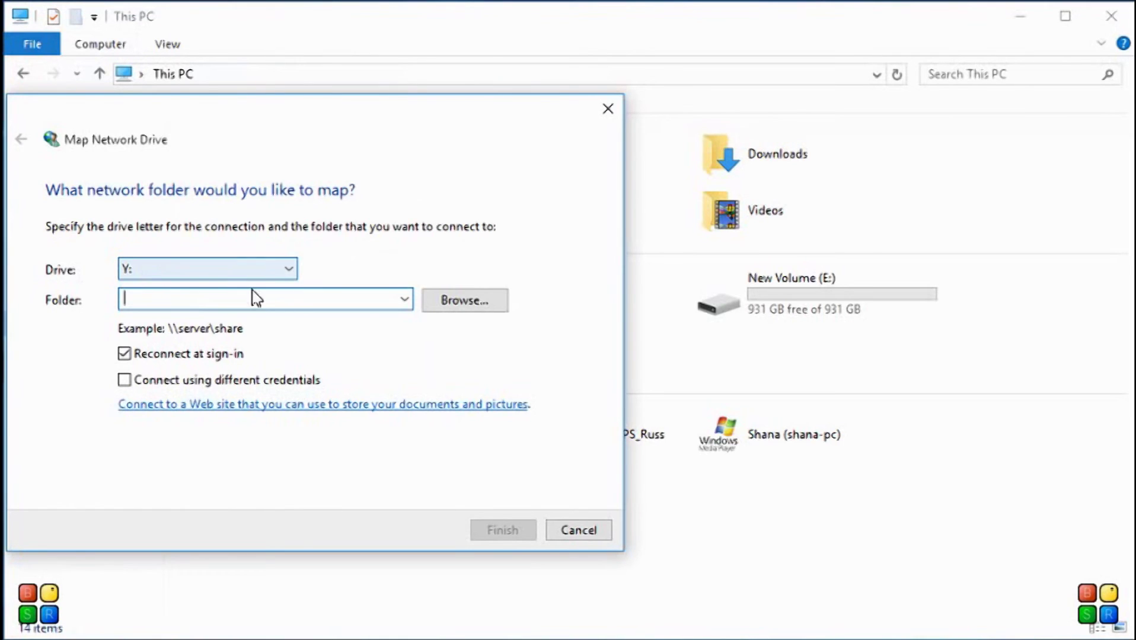
Step: Keep drive letter Y: and enter the folder path \\nas4free\
double_click(299, 277)
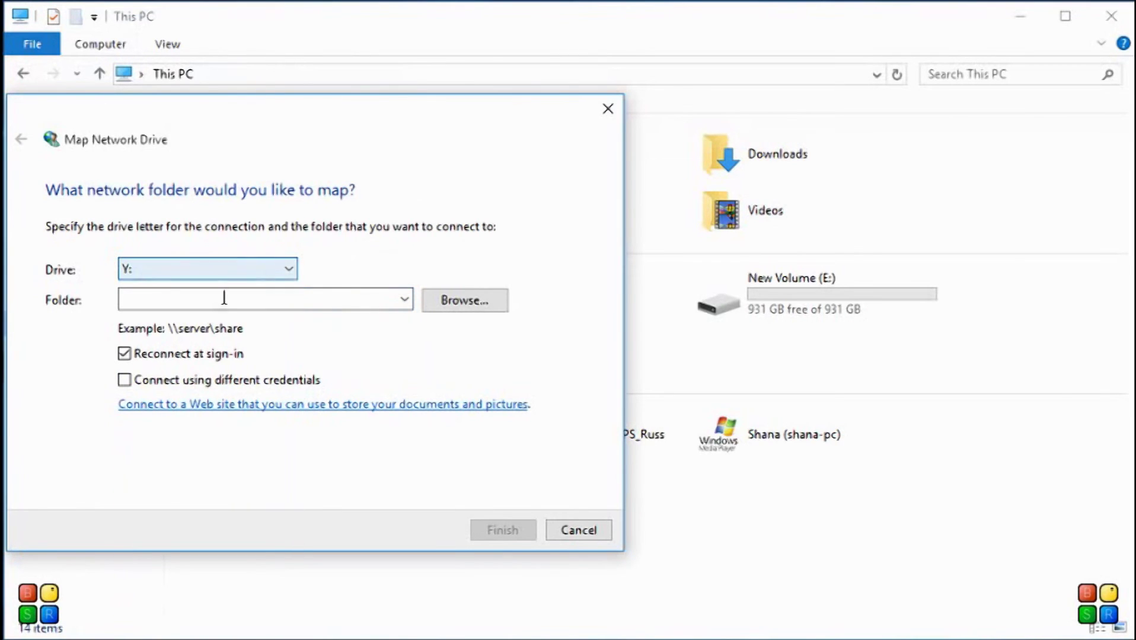
click(196, 306)
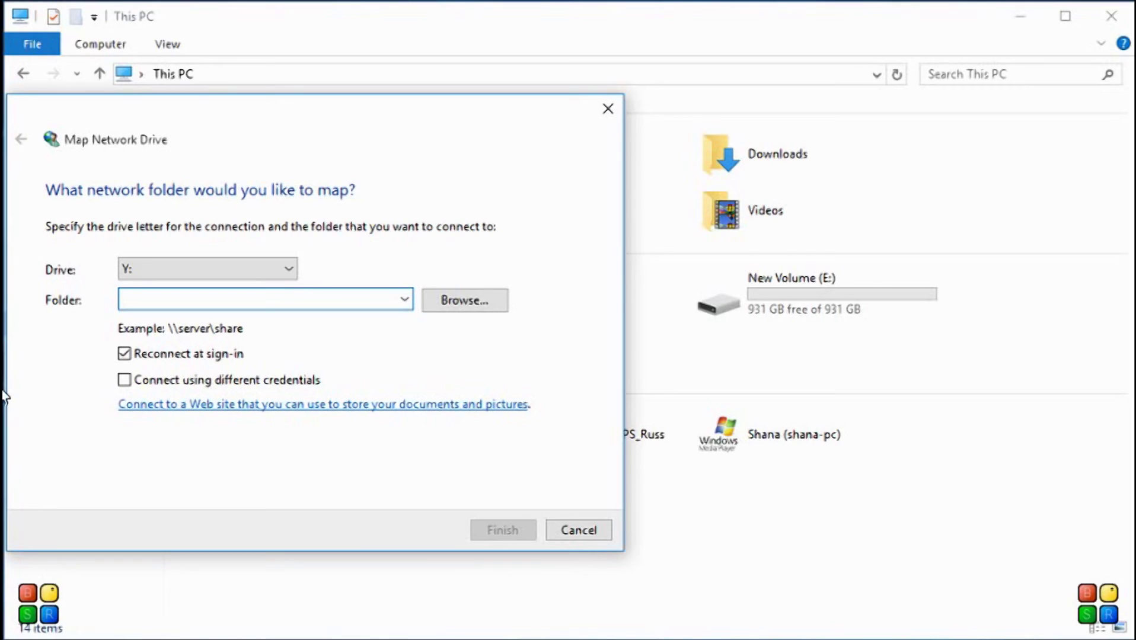
text(\\)
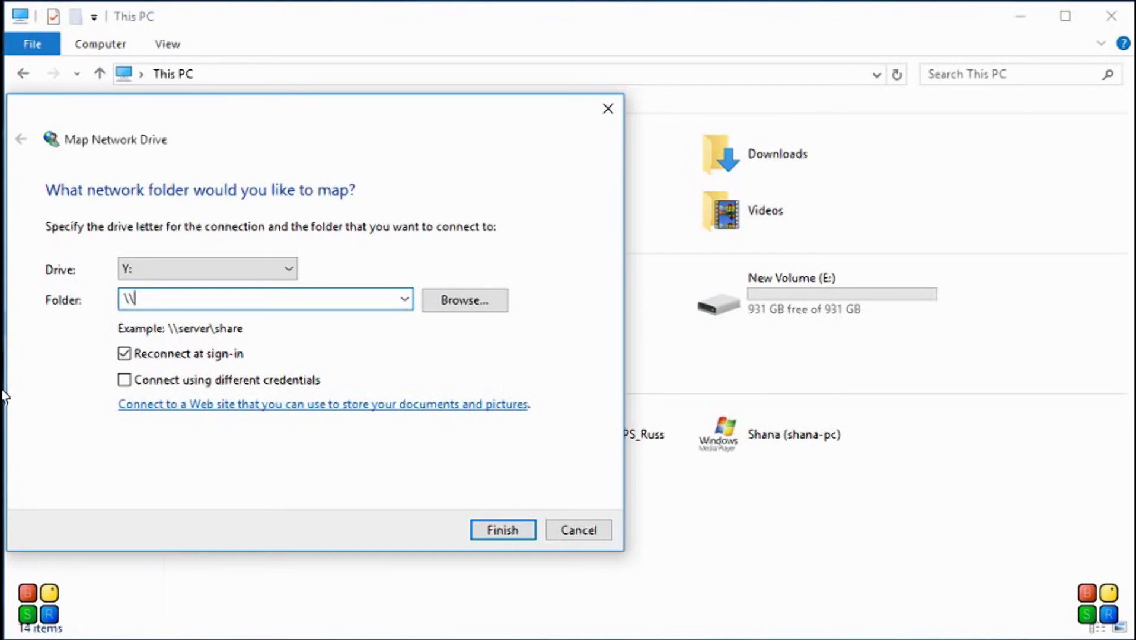
text(nas4free\)
Step: Browse to nas4free, pick the test share, and finish mapping it as Y:
click(445, 305)
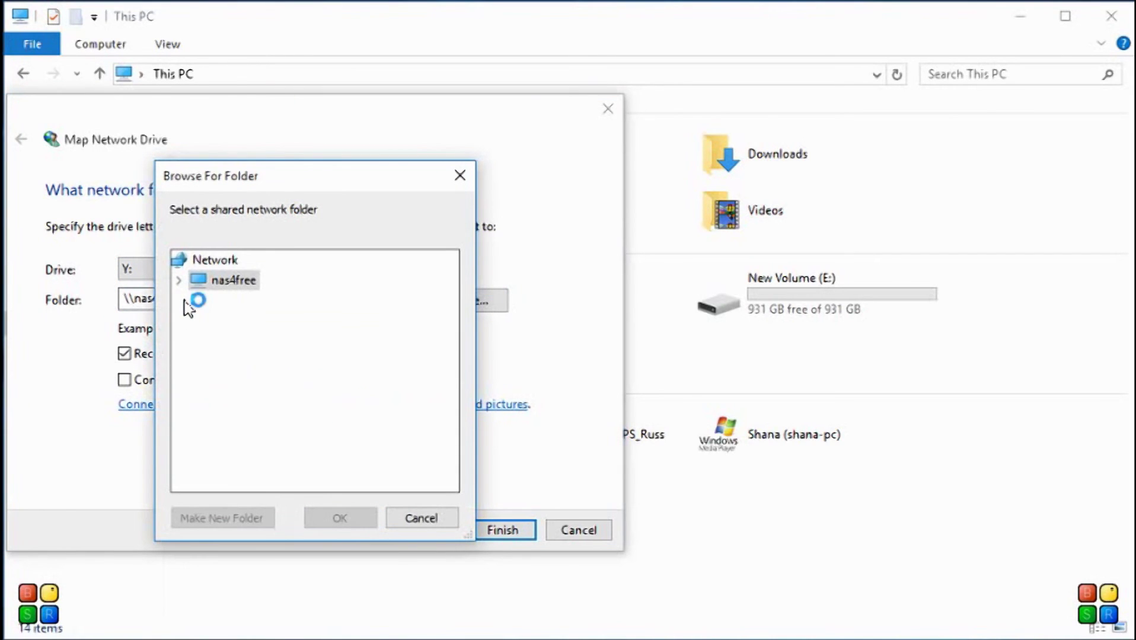
click(203, 282)
click(179, 282)
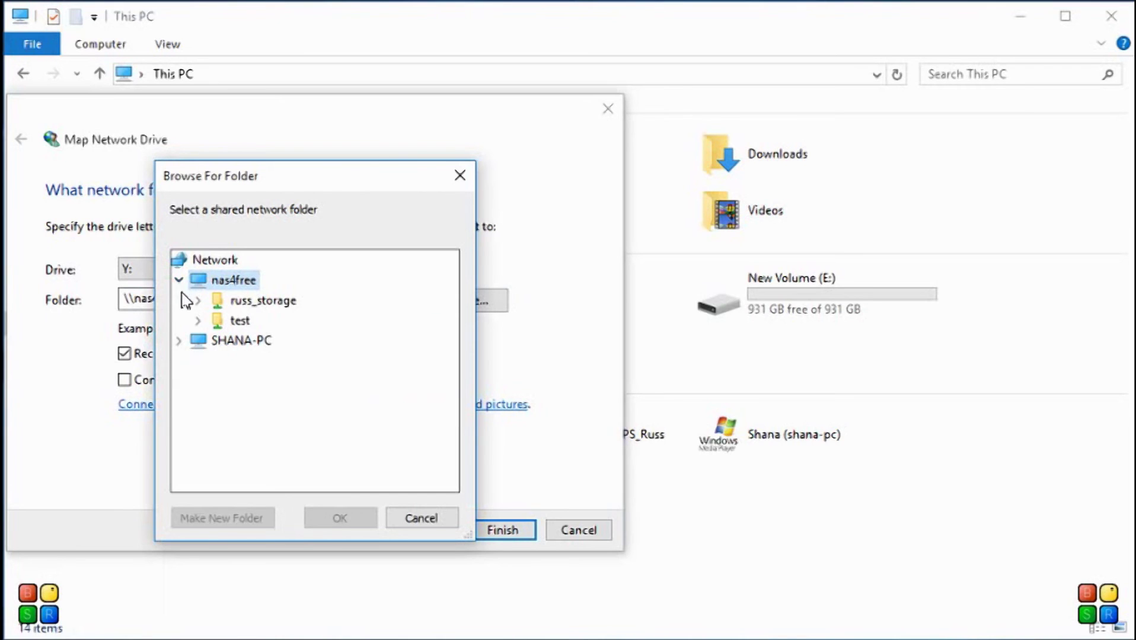
click(225, 325)
click(337, 520)
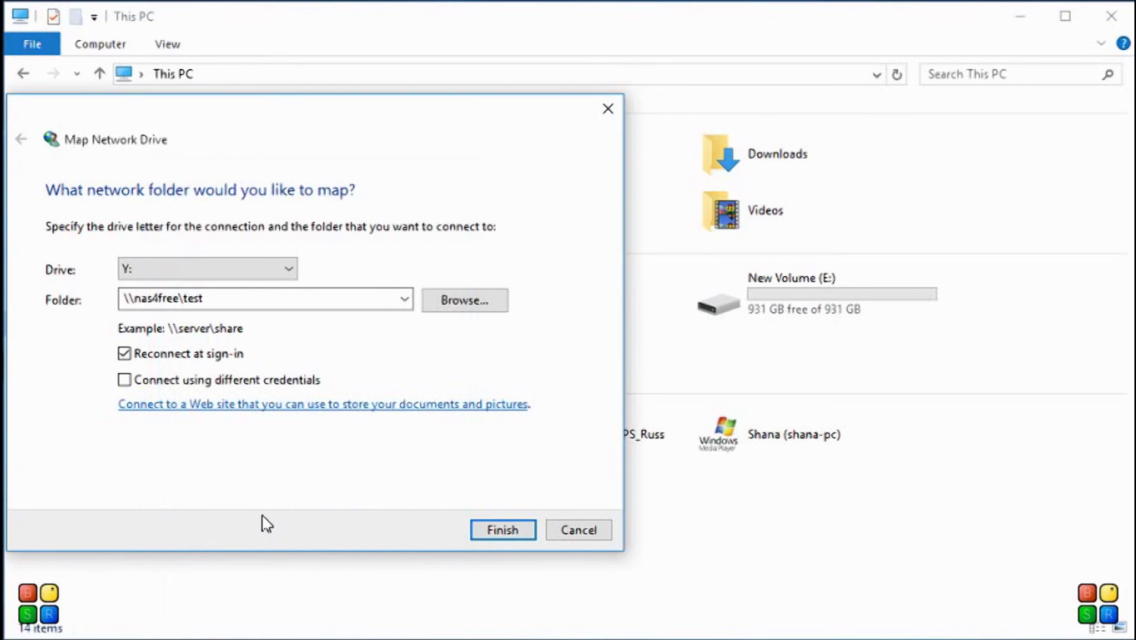
click(503, 531)
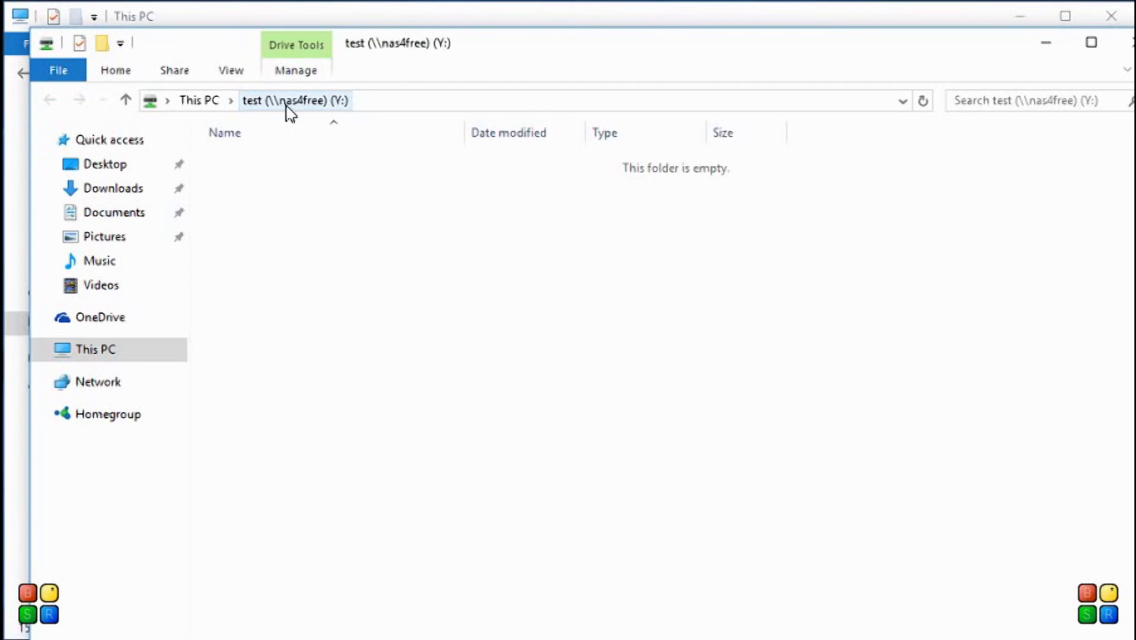
Step: Move the newly opened Y: drive window up and to the left
drag(464, 56, 442, 46)
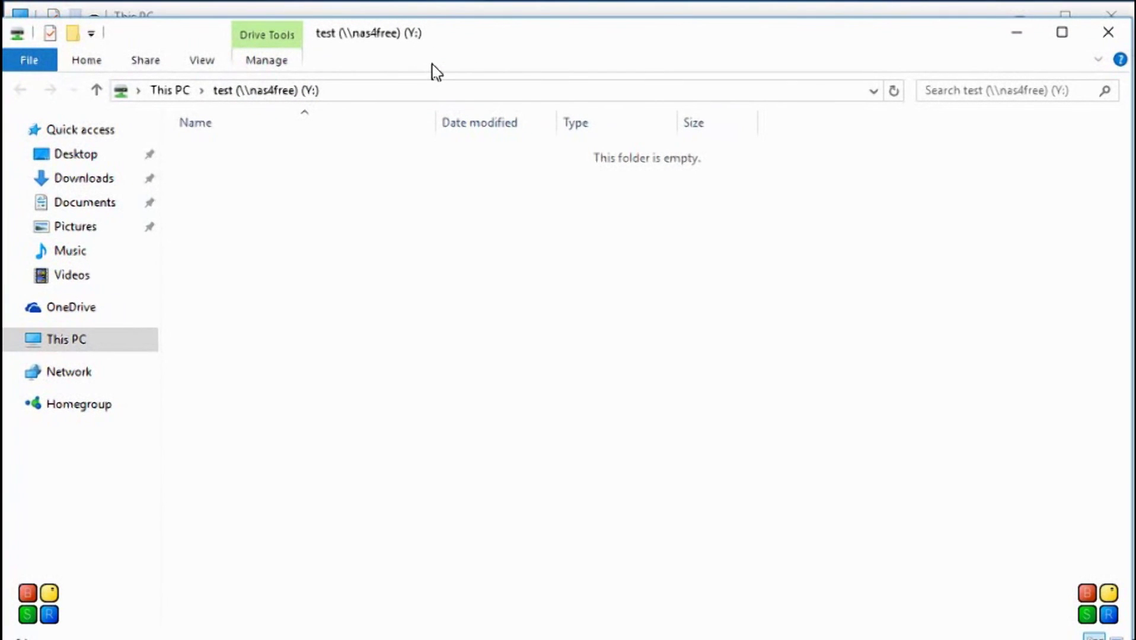